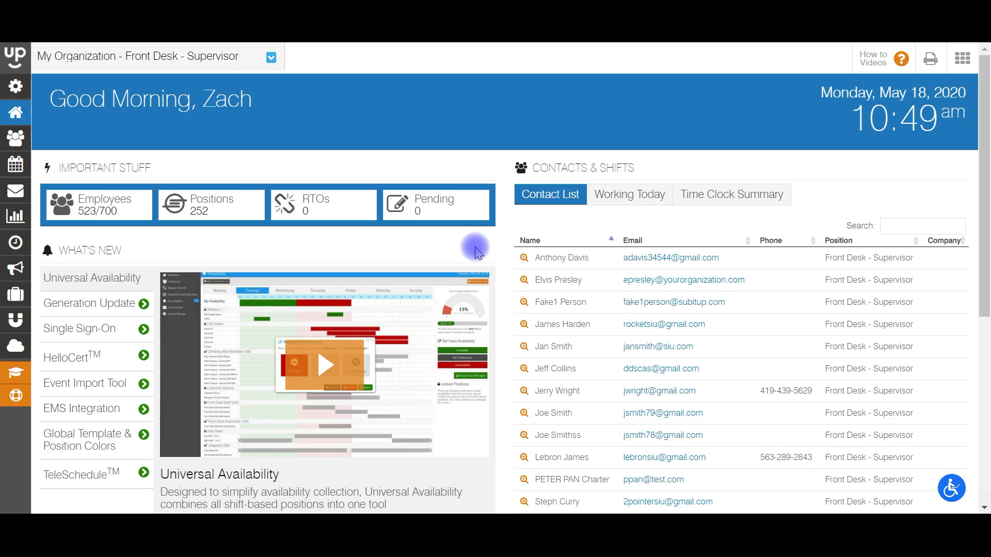
Step: Open the Payroll Report and set its start date to 04/01/2020
{"action": "mouse_move", "coordinate": [21, 155]}
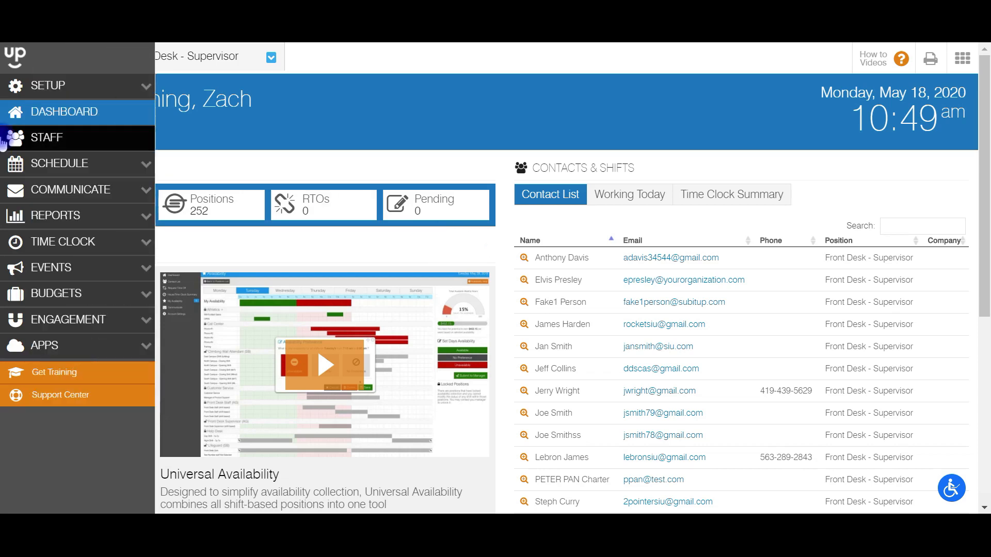
{"action": "left_click", "coordinate": [71, 215]}
{"action": "left_click", "coordinate": [72, 243]}
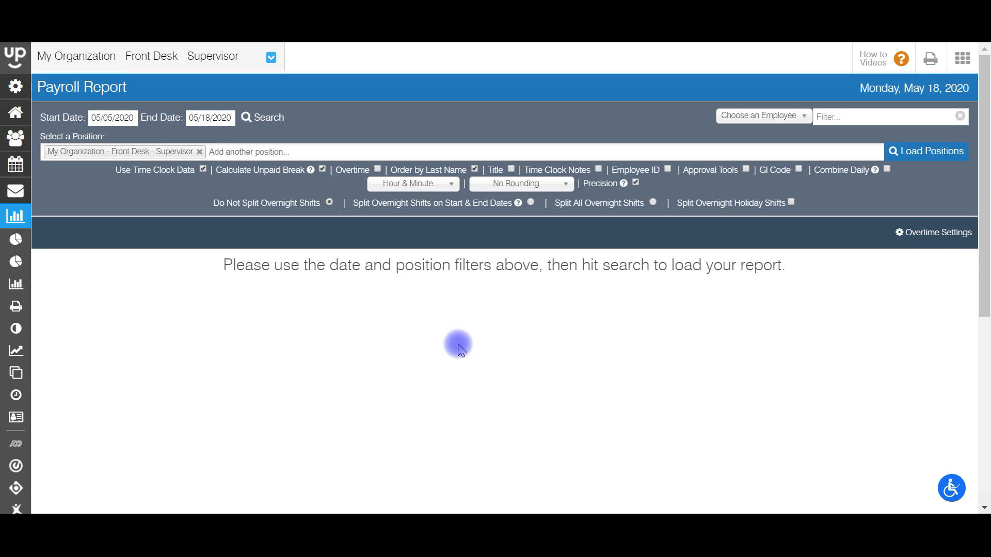
{"action": "left_click", "coordinate": [115, 119]}
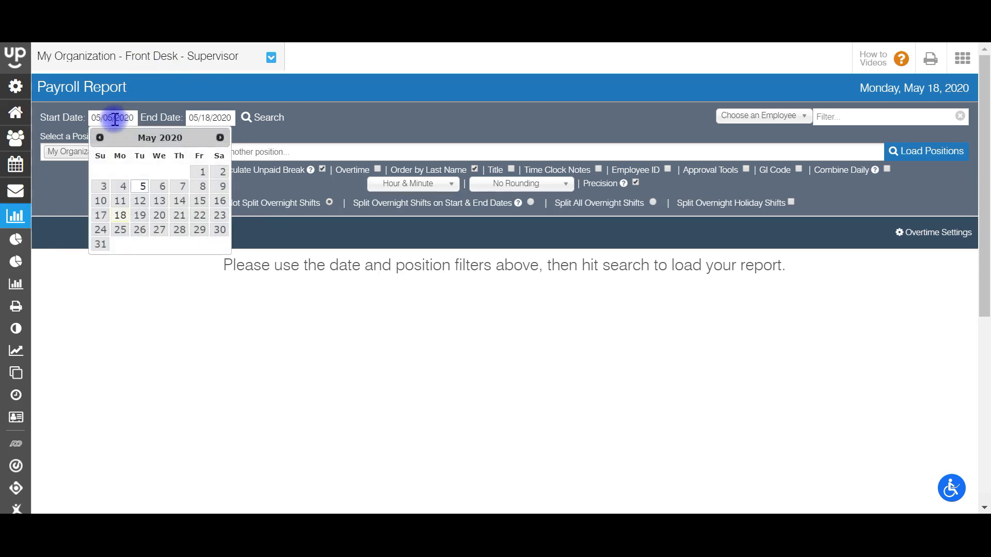
{"action": "left_click", "coordinate": [100, 137]}
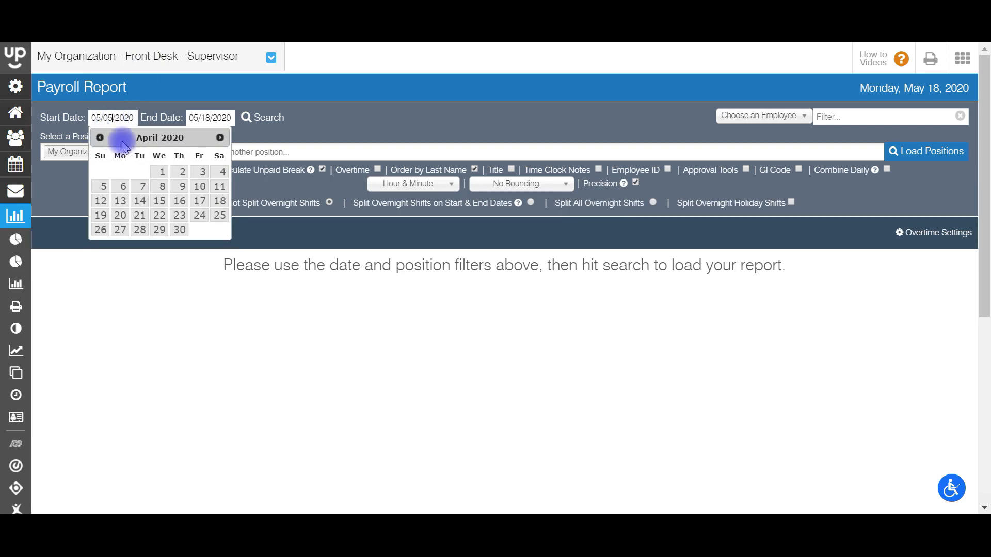
{"action": "left_click", "coordinate": [162, 174]}
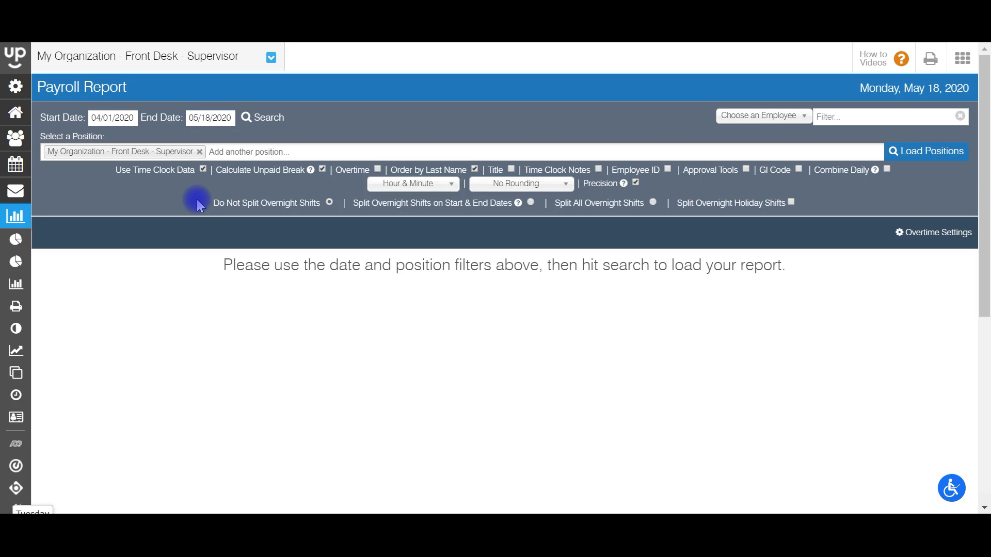
Step: Turn the Use Time Clock Data option off and back on for the payroll report
{"action": "left_click", "coordinate": [202, 172]}
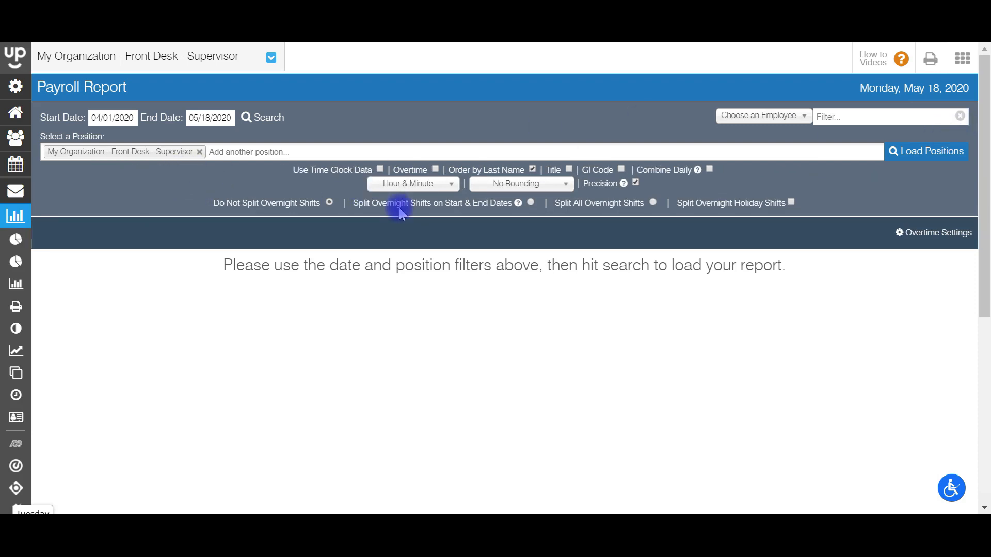
{"action": "left_click", "coordinate": [380, 169]}
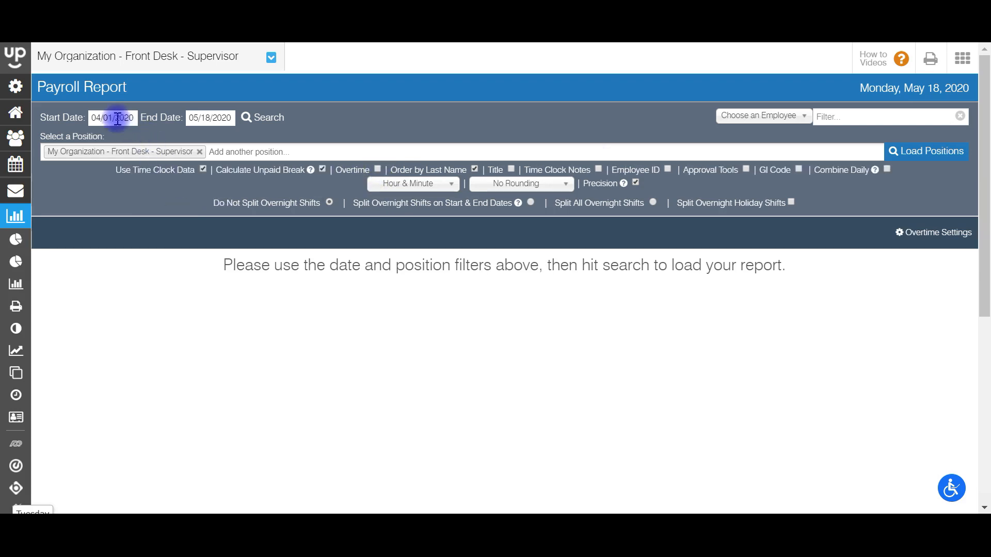
Step: Set the report's position filter to All Positions, and replace that with My Organization - Fitness Attendant
{"action": "left_click", "coordinate": [295, 150]}
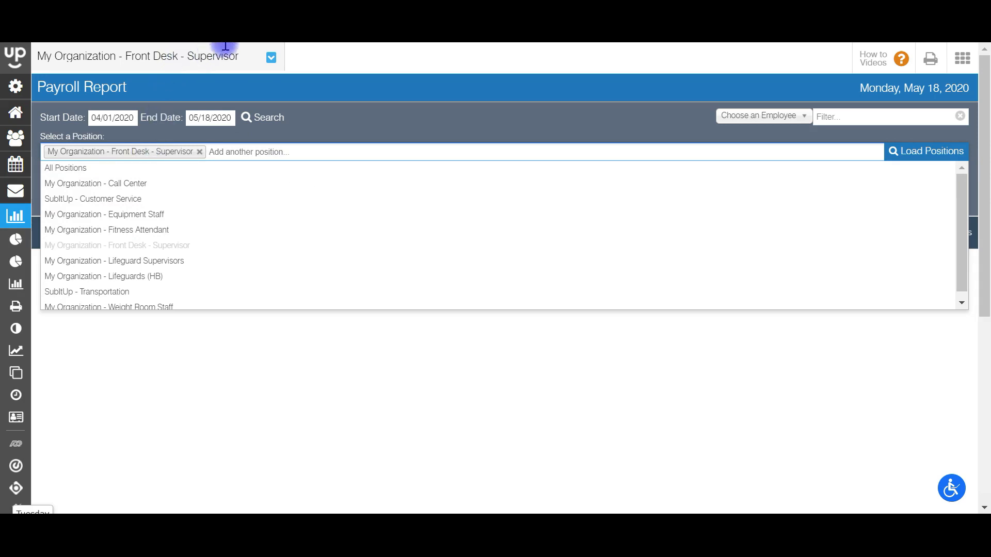
{"action": "left_click", "coordinate": [168, 166]}
{"action": "left_click", "coordinate": [137, 145]}
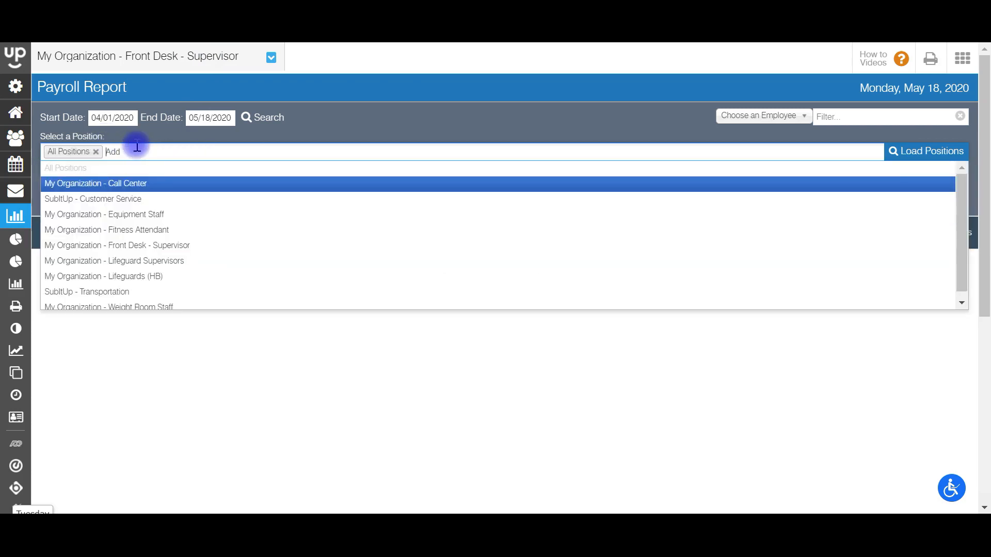
{"action": "left_click", "coordinate": [132, 230]}
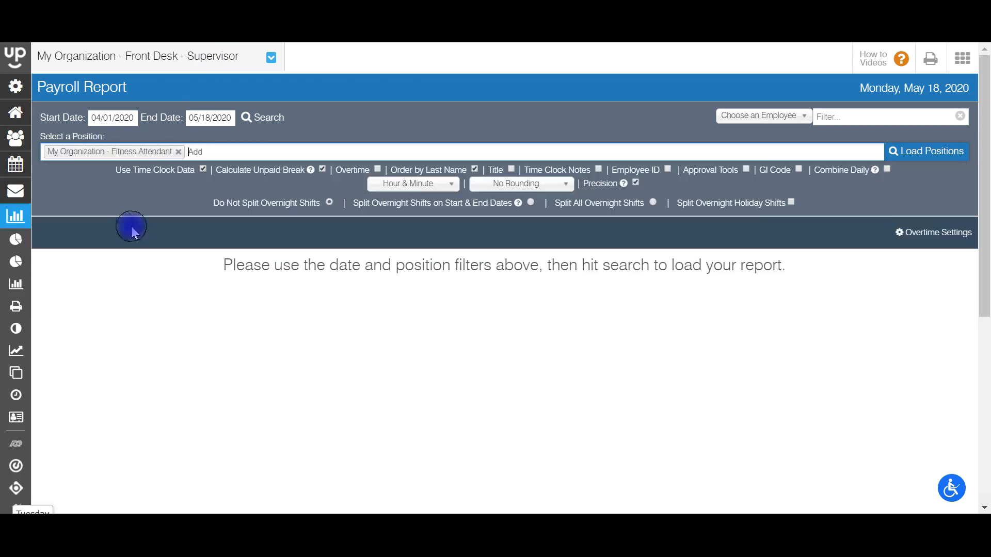
Step: Replace Fitness Attendant in the report's position filter with My Organization - Front Desk - Supervisor
{"action": "left_click", "coordinate": [227, 151]}
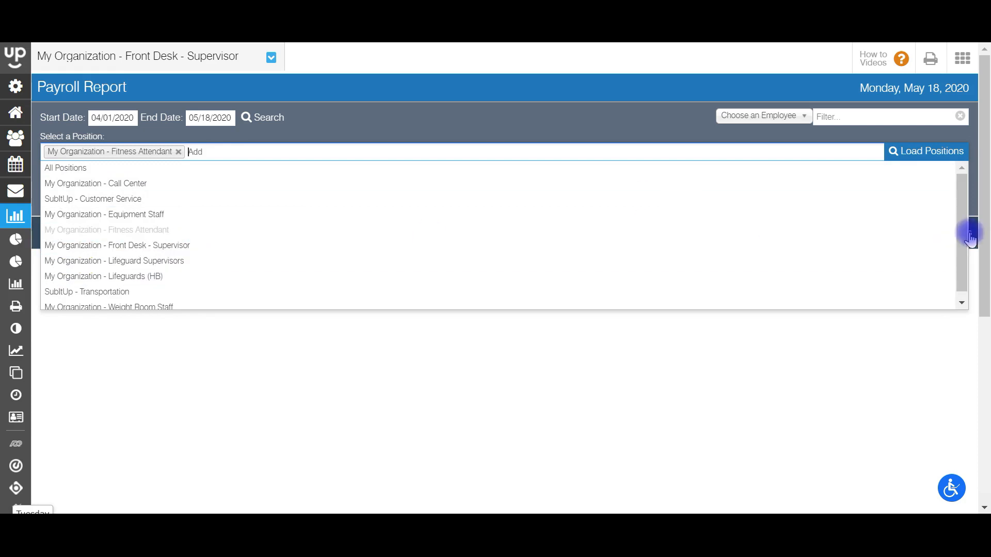
{"action": "left_click_drag", "start_coordinate": [962, 230], "coordinate": [962, 255]}
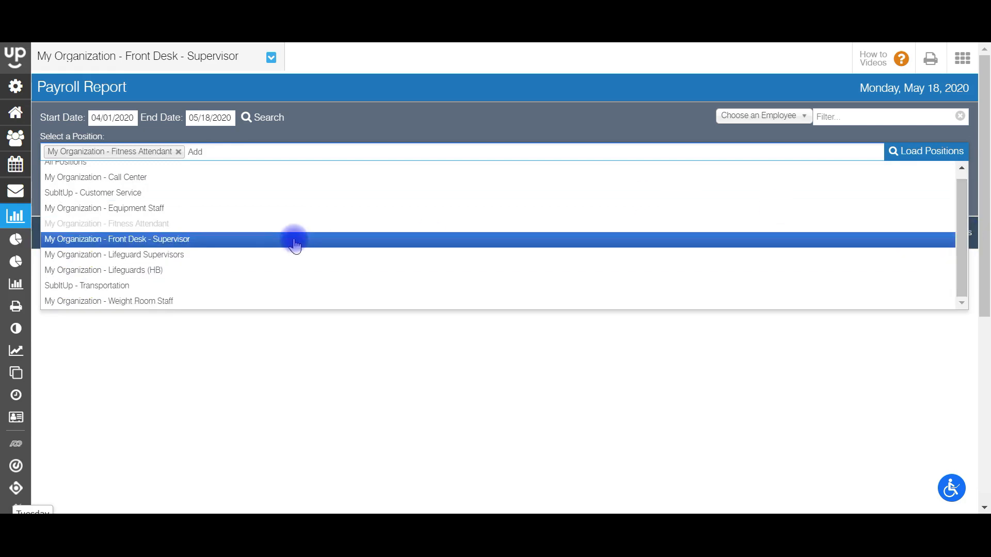
{"action": "left_click", "coordinate": [256, 241]}
{"action": "left_click", "coordinate": [179, 152]}
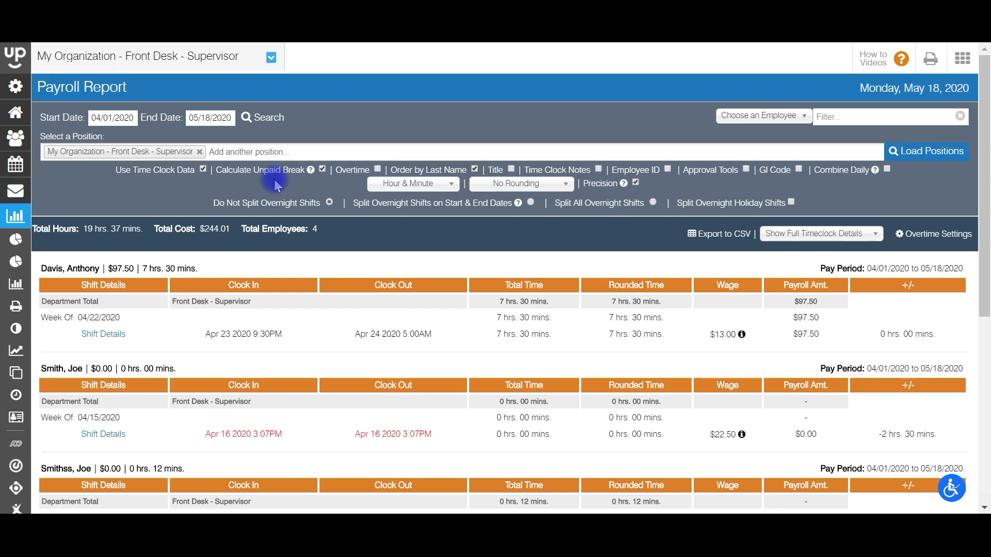
Step: Turn off the Calculate Unpaid Break option for the payroll report
{"action": "left_click", "coordinate": [322, 169]}
{"action": "mouse_move", "coordinate": [311, 176]}
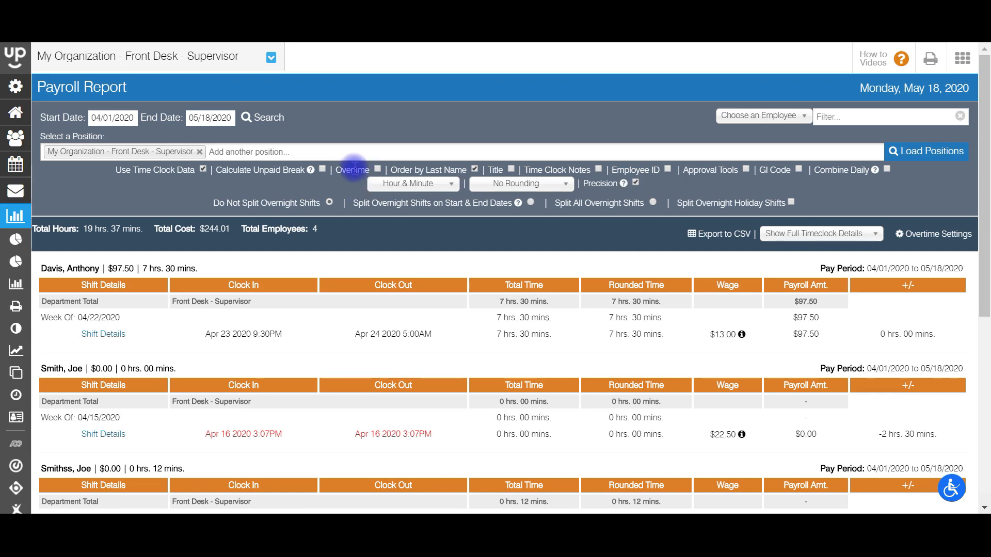
Step: Disable and re-enable Overtime Hours Per Day with a value of 8, and save the overtime settings
{"action": "left_click", "coordinate": [937, 237]}
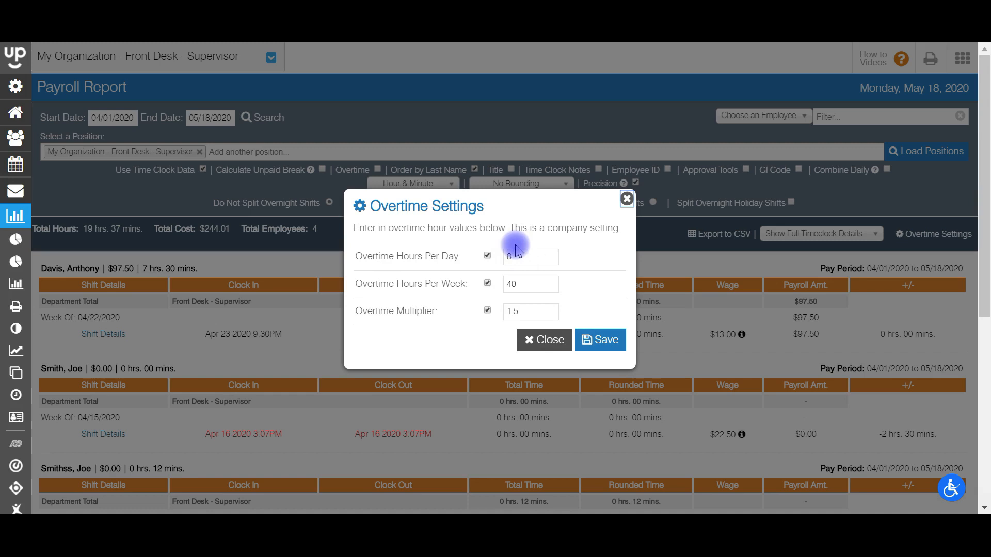
{"action": "left_click", "coordinate": [488, 257]}
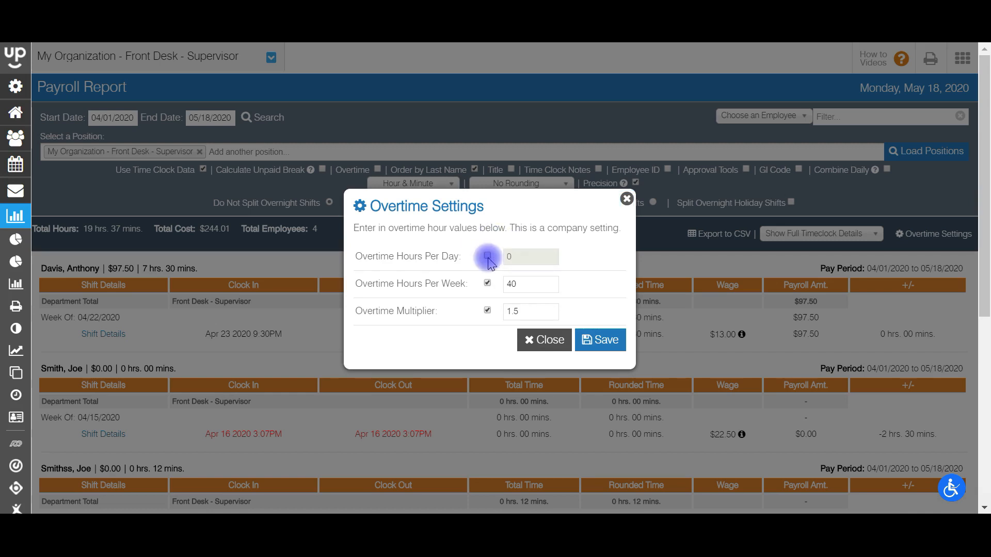
{"action": "left_click", "coordinate": [488, 256]}
{"action": "left_click", "coordinate": [521, 256]}
{"action": "key", "text": "BackSpace"}
{"action": "type", "text": "8"}
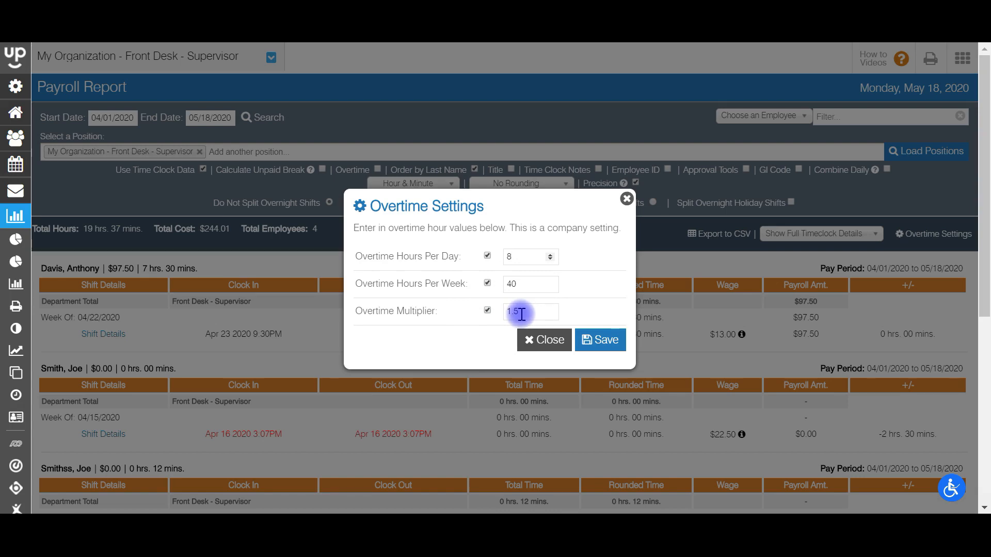
{"action": "left_click", "coordinate": [598, 340]}
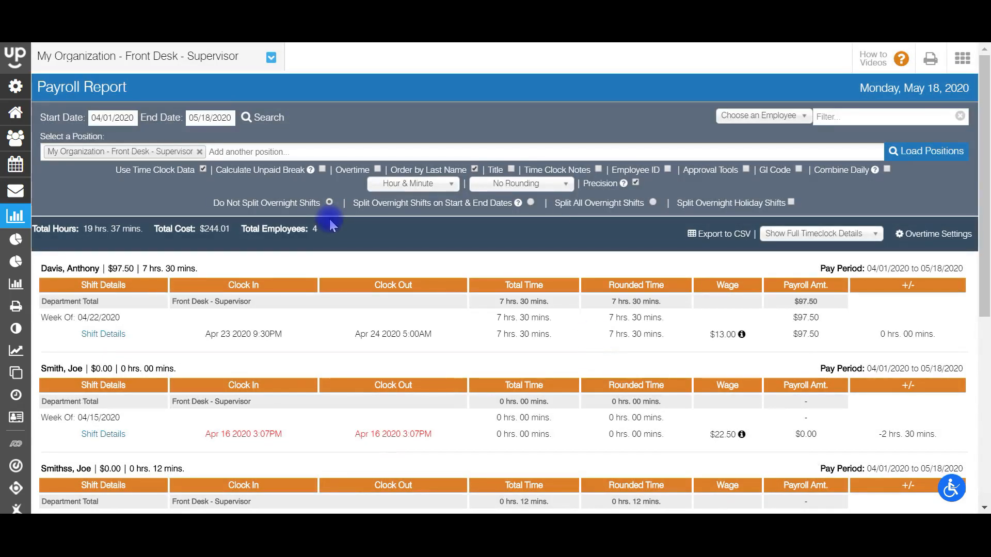
Step: Show the overtime breakdown in the payroll report, look over its columns, and hide it again
{"action": "left_click", "coordinate": [377, 170]}
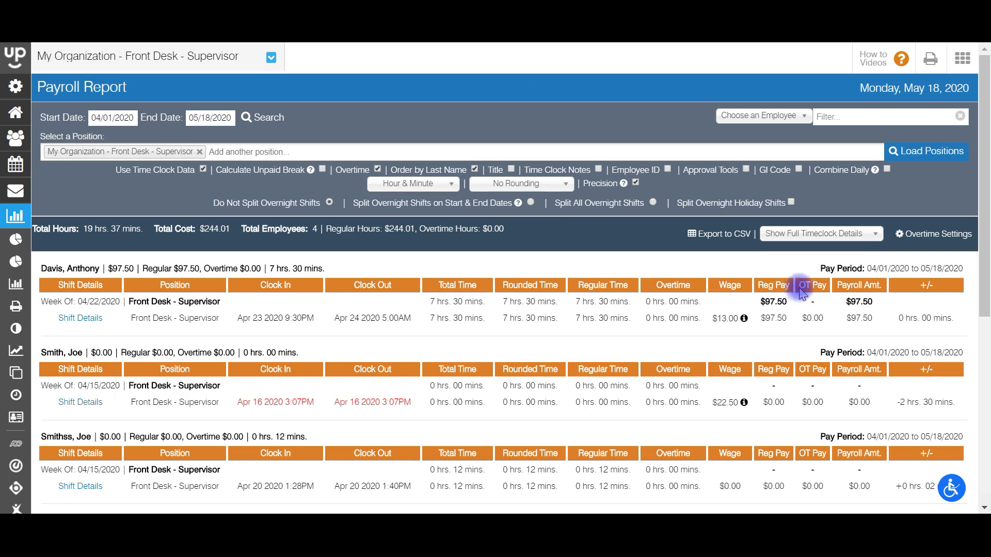
{"action": "right_click", "coordinate": [989, 245]}
{"action": "left_click", "coordinate": [987, 202]}
{"action": "mouse_move", "coordinate": [987, 202]}
{"action": "left_mouse_down"}
{"action": "mouse_move", "coordinate": [987, 243]}
{"action": "mouse_move", "coordinate": [987, 202]}
{"action": "left_mouse_up"}
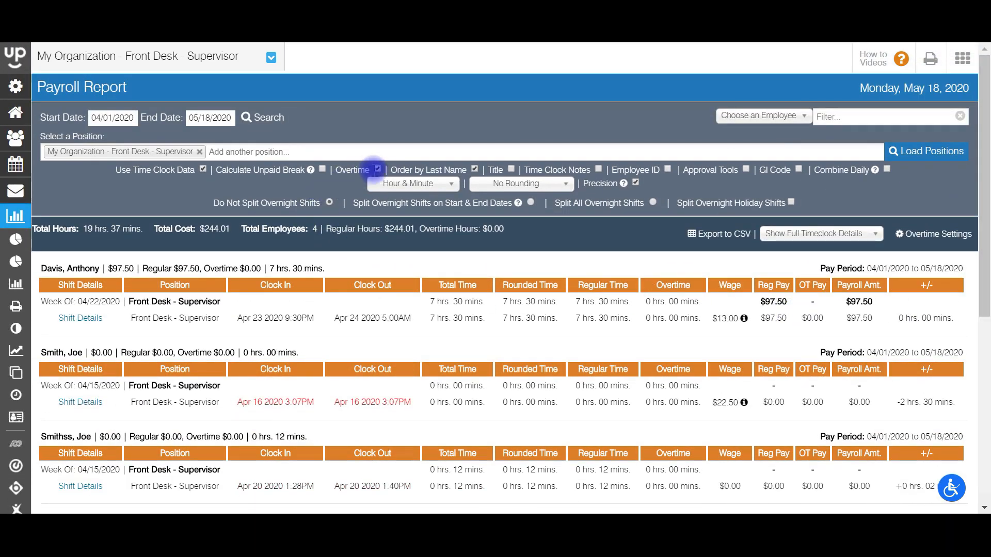
{"action": "left_click", "coordinate": [378, 169]}
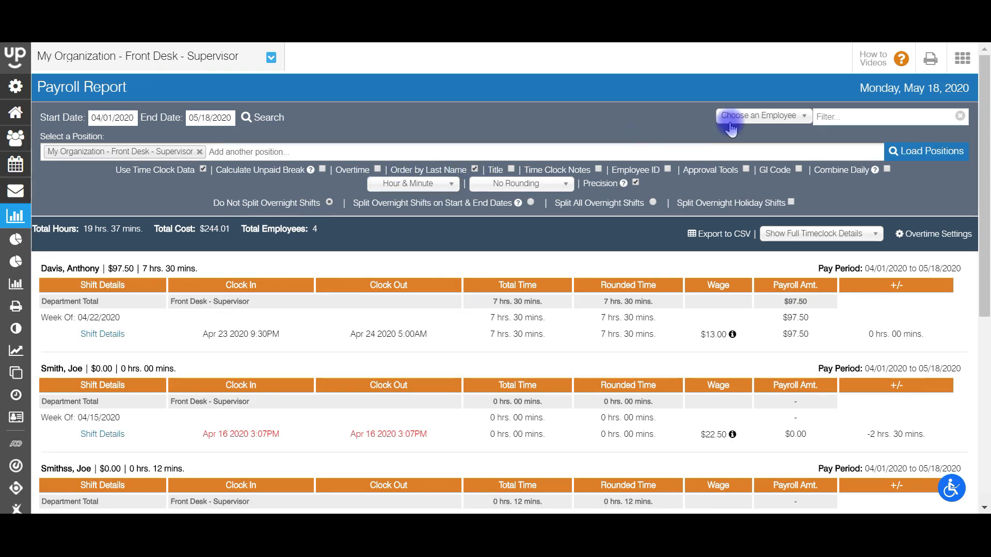
Step: Add the shift Title column to the payroll report and review it for all listed employees
{"action": "mouse_move", "coordinate": [985, 93]}
{"action": "left_mouse_down"}
{"action": "mouse_move", "coordinate": [985, 223]}
{"action": "mouse_move", "coordinate": [984, 93]}
{"action": "left_mouse_up"}
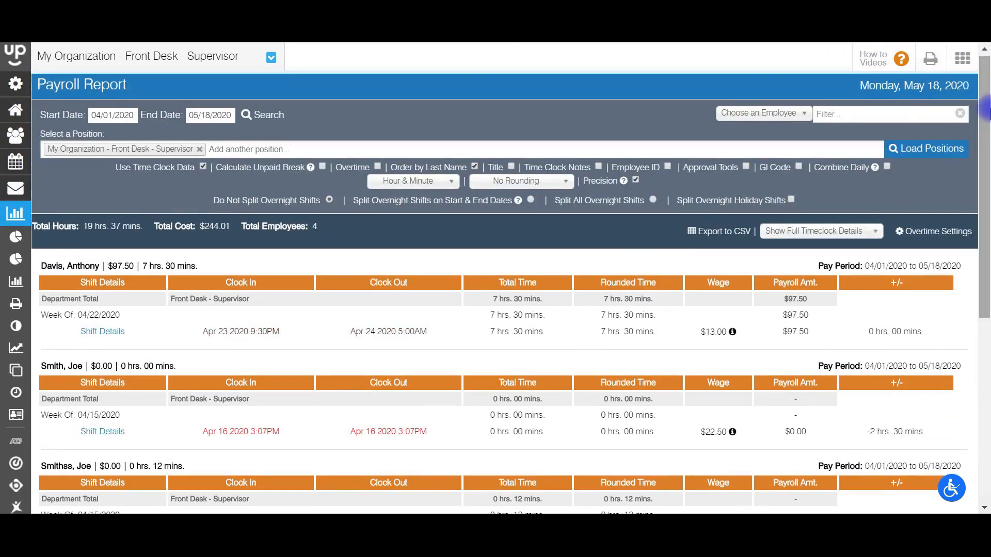
{"action": "left_click", "coordinate": [474, 167]}
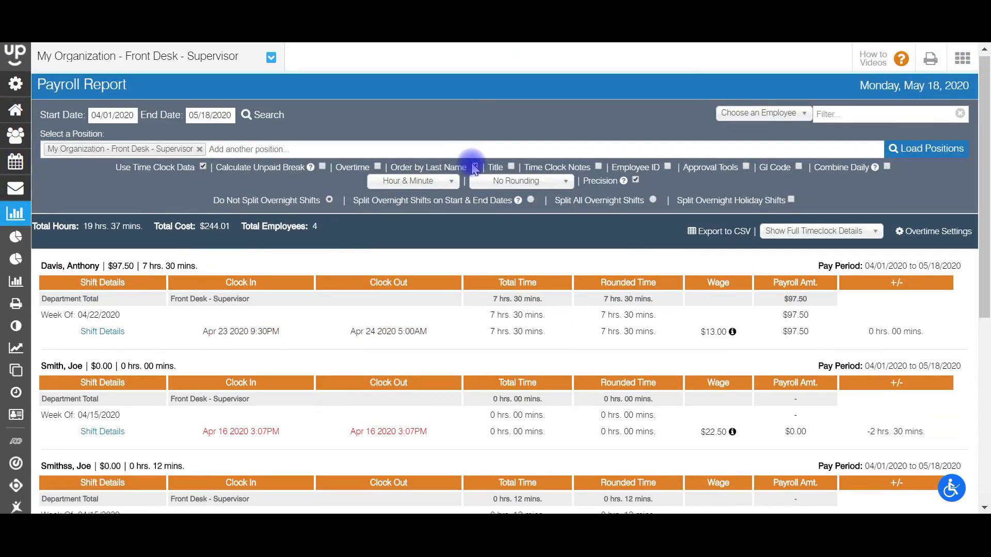
{"action": "left_click", "coordinate": [512, 171]}
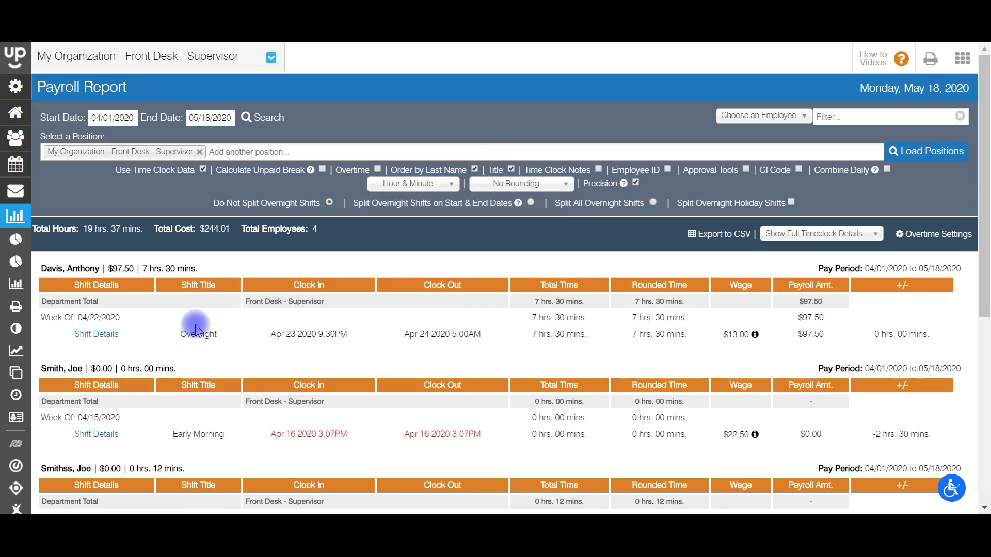
{"action": "left_click_drag", "start_coordinate": [985, 155], "coordinate": [986, 320]}
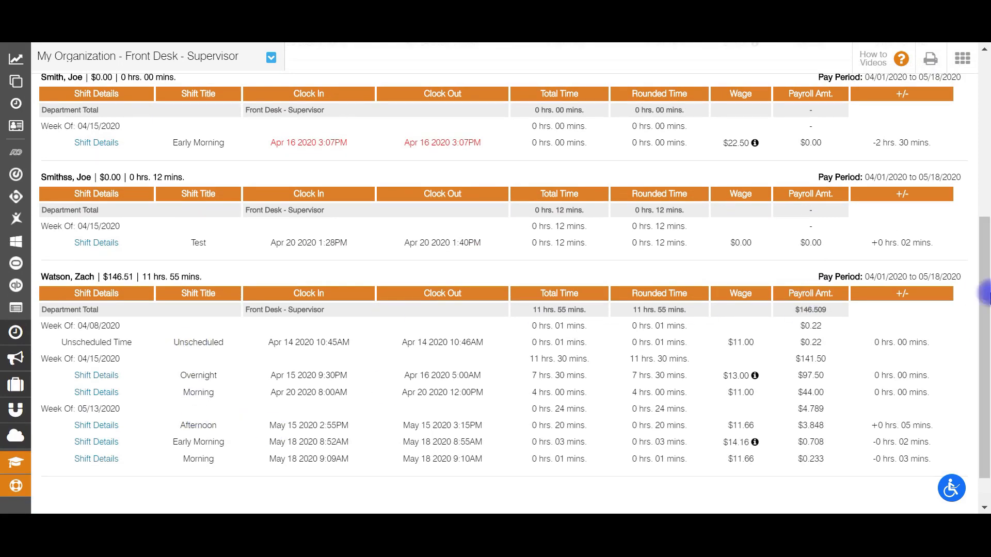
{"action": "left_click_drag", "start_coordinate": [983, 294], "coordinate": [983, 137]}
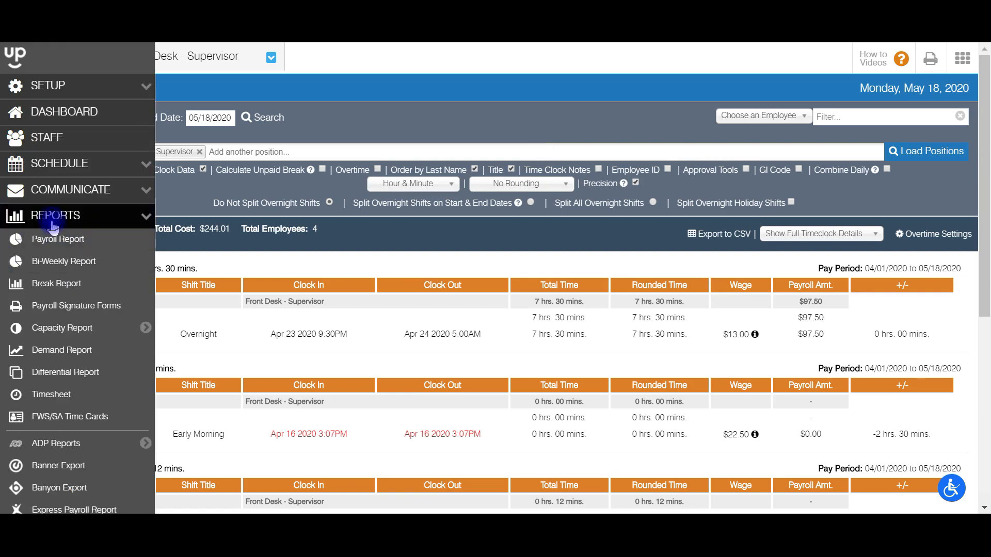
{"action": "left_click", "coordinate": [52, 217]}
{"action": "left_click", "coordinate": [60, 244]}
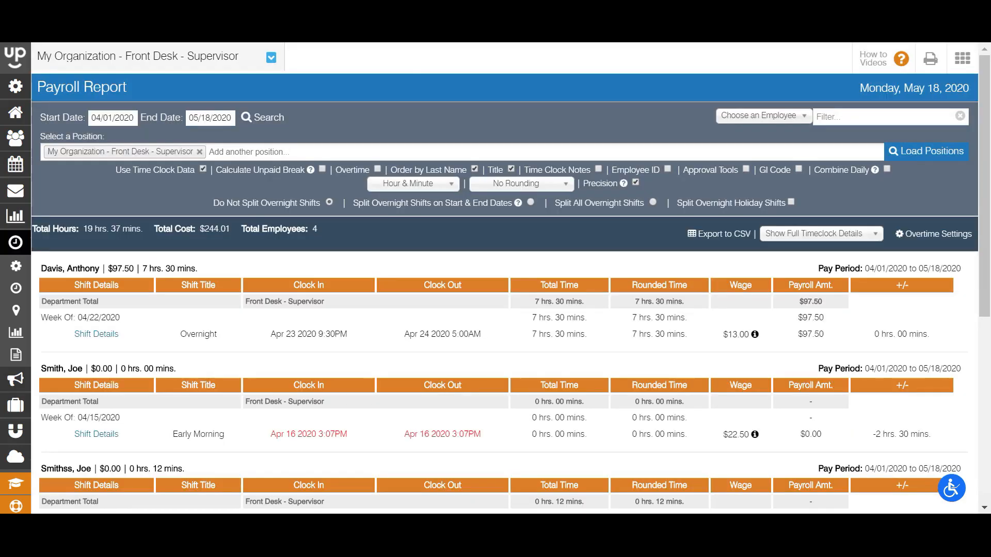
Step: Add the Time Clock Notes column to the payroll report and remove it again
{"action": "left_click", "coordinate": [598, 170]}
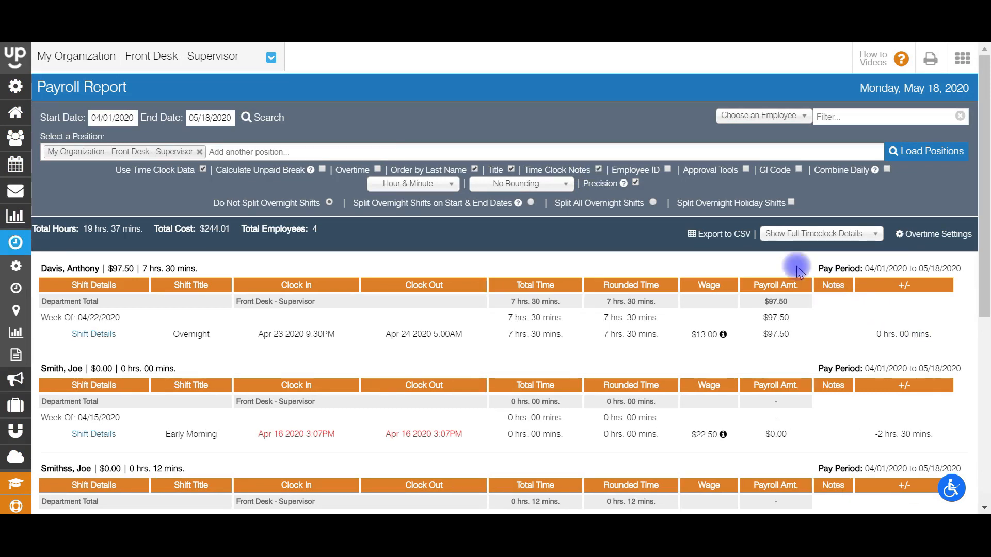
{"action": "left_click", "coordinate": [598, 169]}
Step: Show the Employee ID column, check it for every employee in the report, and hide it again
{"action": "mouse_move", "coordinate": [625, 184]}
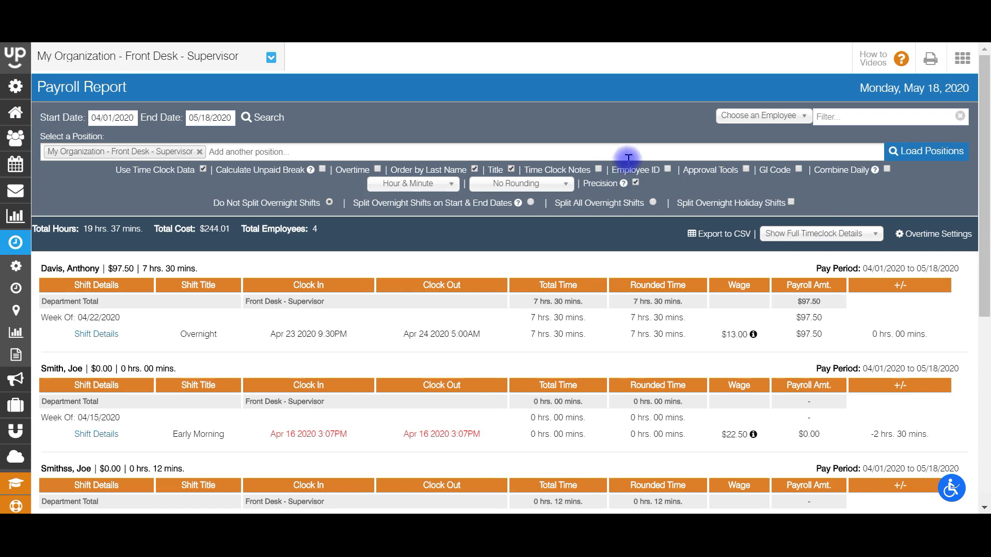
{"action": "left_click", "coordinate": [666, 170]}
{"action": "left_click_drag", "start_coordinate": [985, 126], "coordinate": [981, 211]}
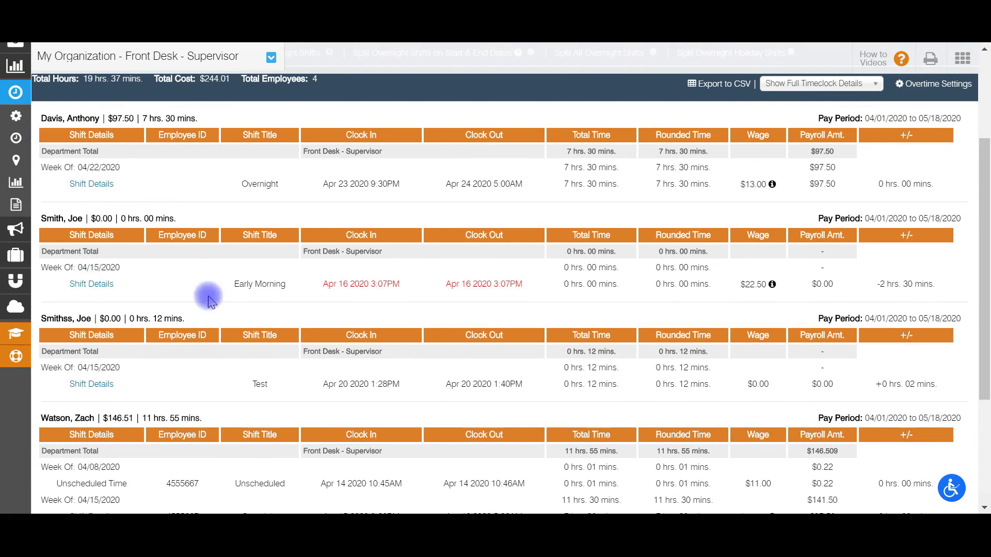
{"action": "left_click_drag", "start_coordinate": [983, 250], "coordinate": [975, 343]}
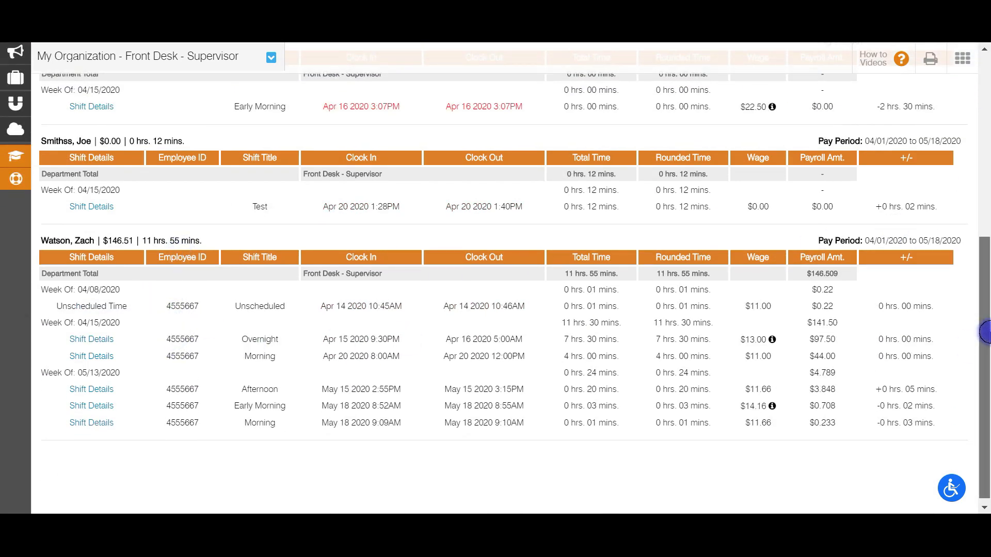
{"action": "left_click_drag", "start_coordinate": [983, 332], "coordinate": [982, 139]}
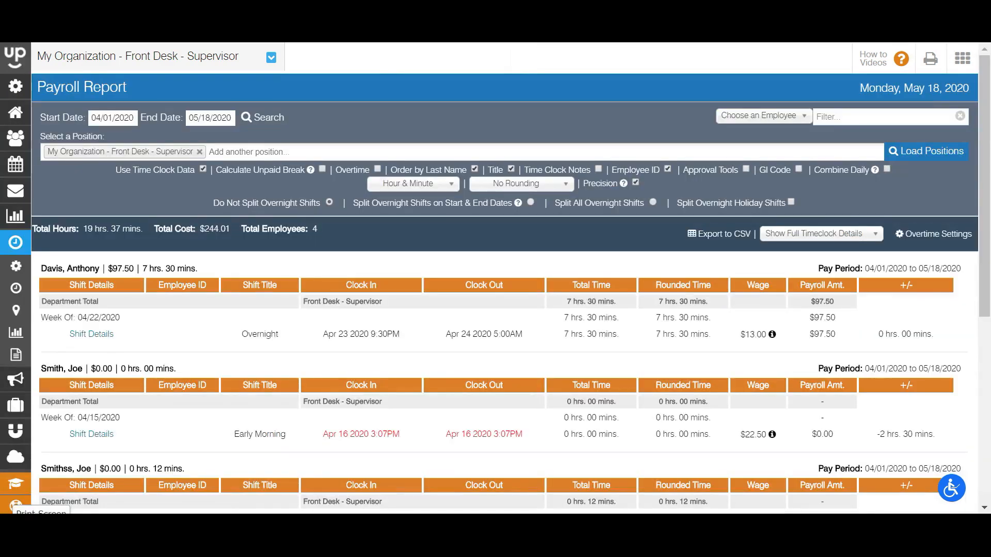
{"action": "left_click", "coordinate": [668, 168]}
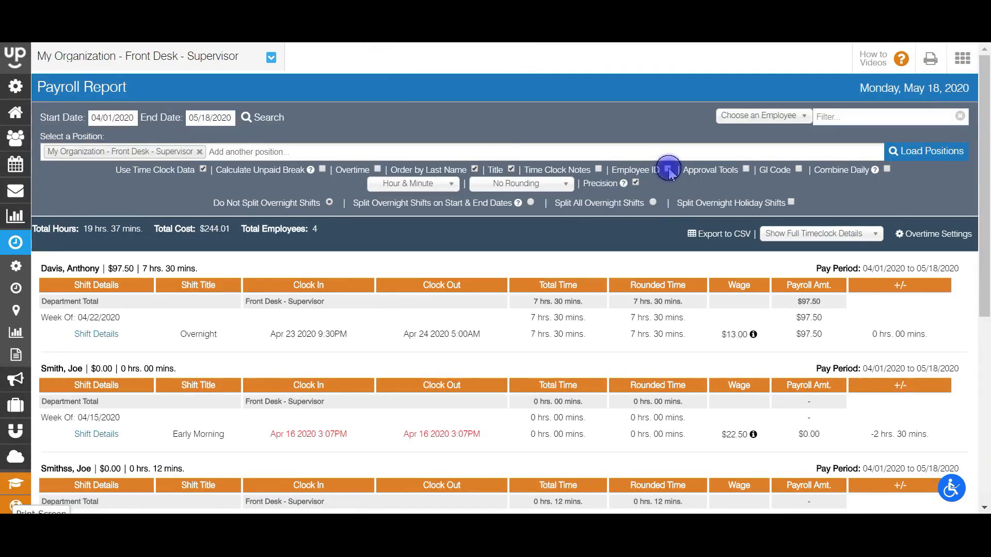
Step: Turn on Approval Tools to add the employee and manager approval columns to the payroll report
{"action": "left_click", "coordinate": [745, 169]}
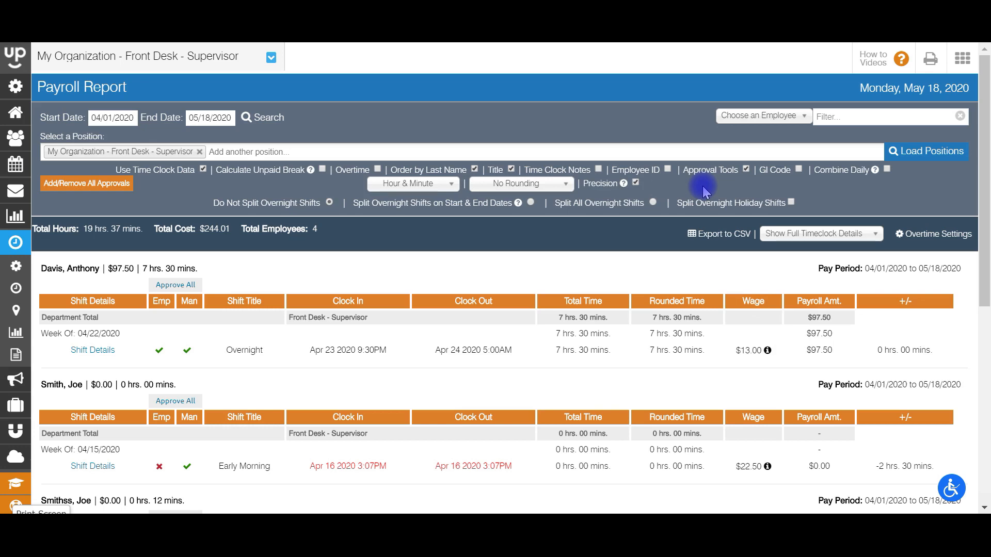
{"action": "mouse_move", "coordinate": [985, 177]}
{"action": "left_mouse_down"}
{"action": "mouse_move", "coordinate": [986, 259]}
{"action": "mouse_move", "coordinate": [984, 177]}
{"action": "left_mouse_up"}
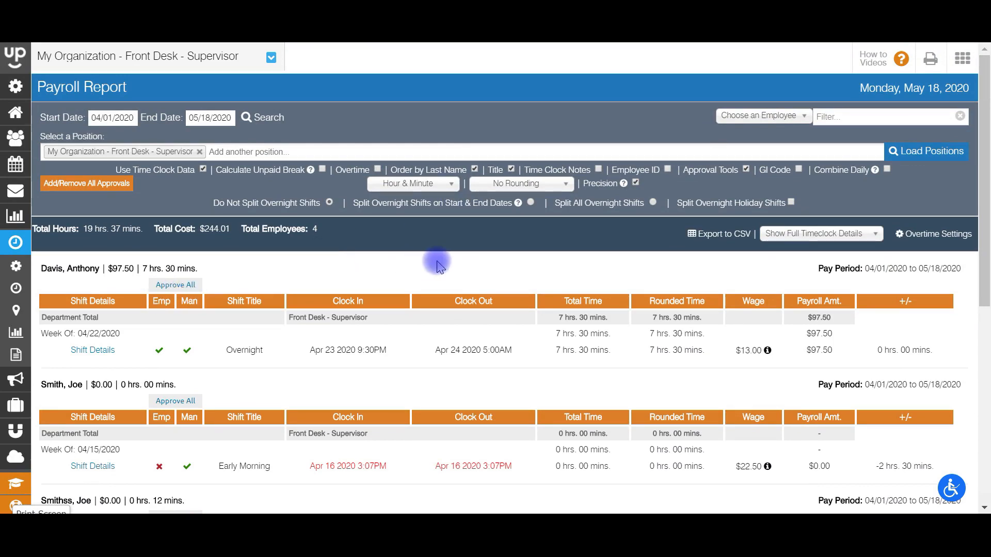
Step: Approve all shifts in the full payroll report, applying the change to Manager Approvals only
{"action": "mouse_move", "coordinate": [987, 124]}
{"action": "left_mouse_down"}
{"action": "mouse_move", "coordinate": [990, 139]}
{"action": "mouse_move", "coordinate": [987, 125]}
{"action": "left_mouse_up"}
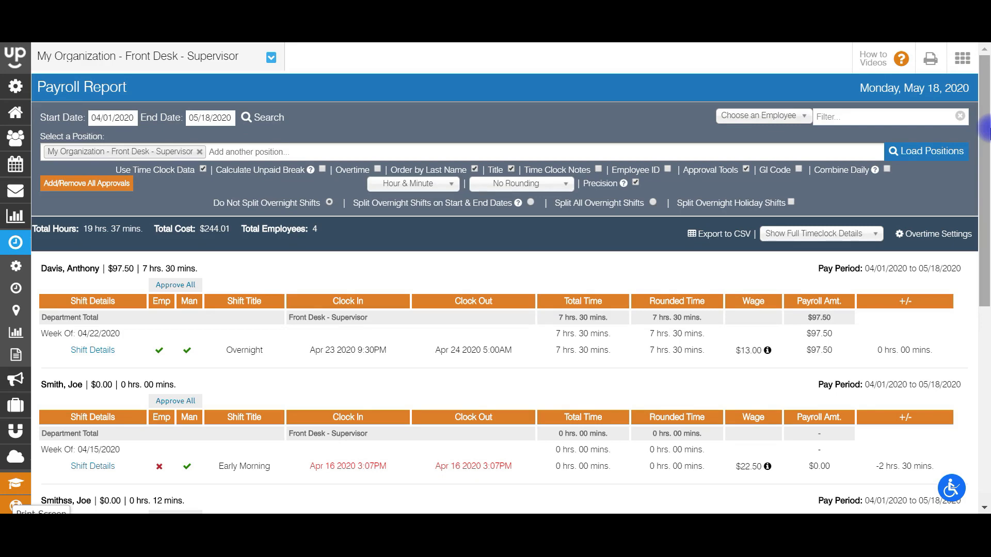
{"action": "left_click_drag", "start_coordinate": [988, 129], "coordinate": [986, 175]}
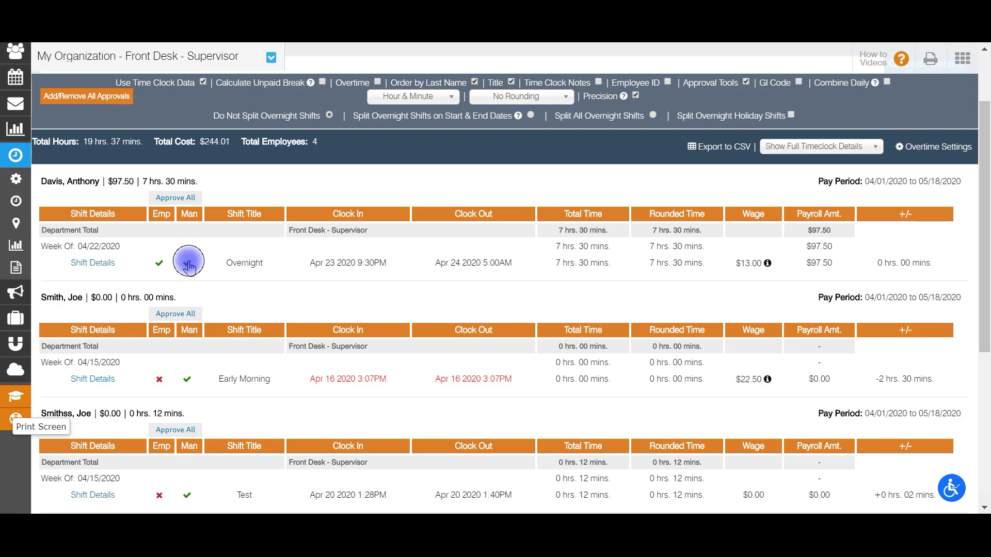
{"action": "left_click_drag", "start_coordinate": [986, 184], "coordinate": [985, 129]}
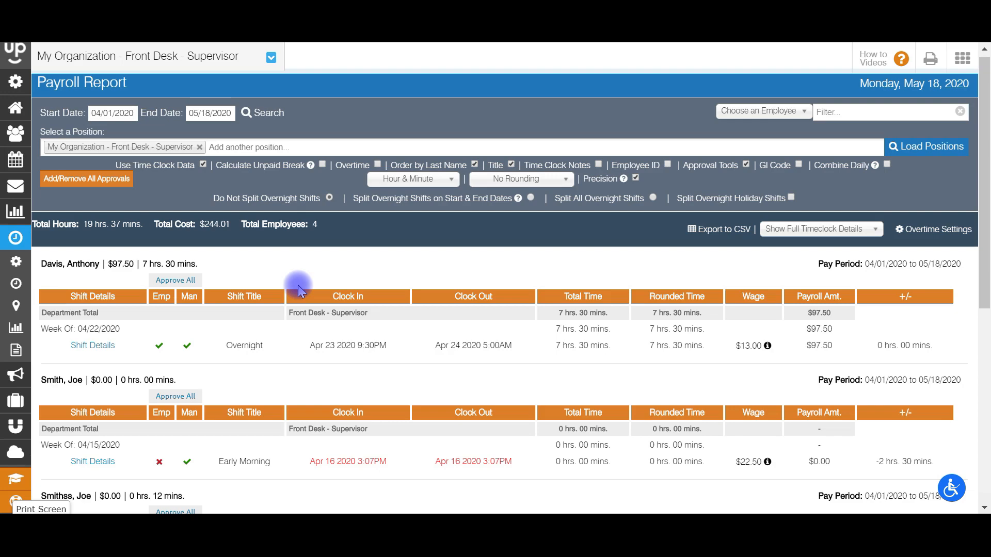
{"action": "left_click", "coordinate": [72, 181]}
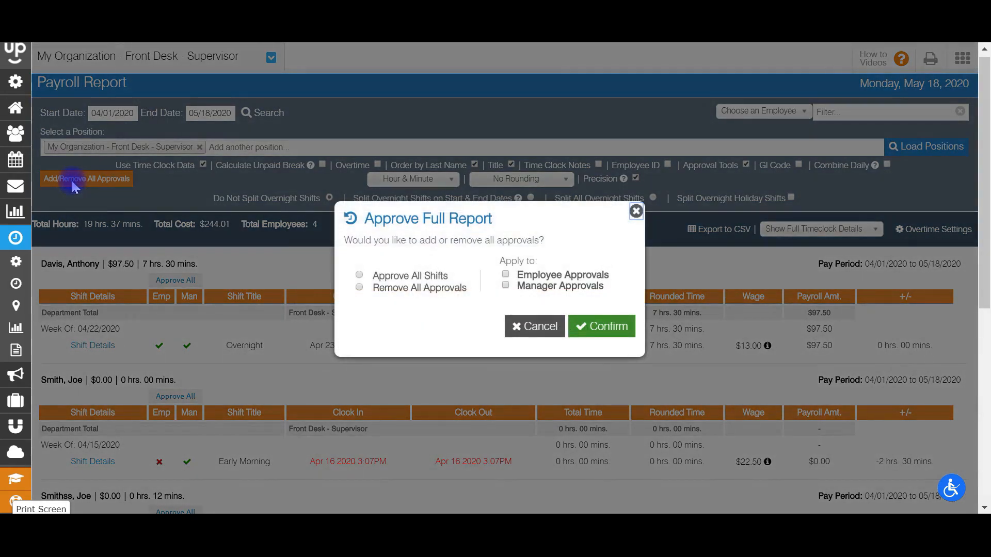
{"action": "left_click", "coordinate": [363, 277]}
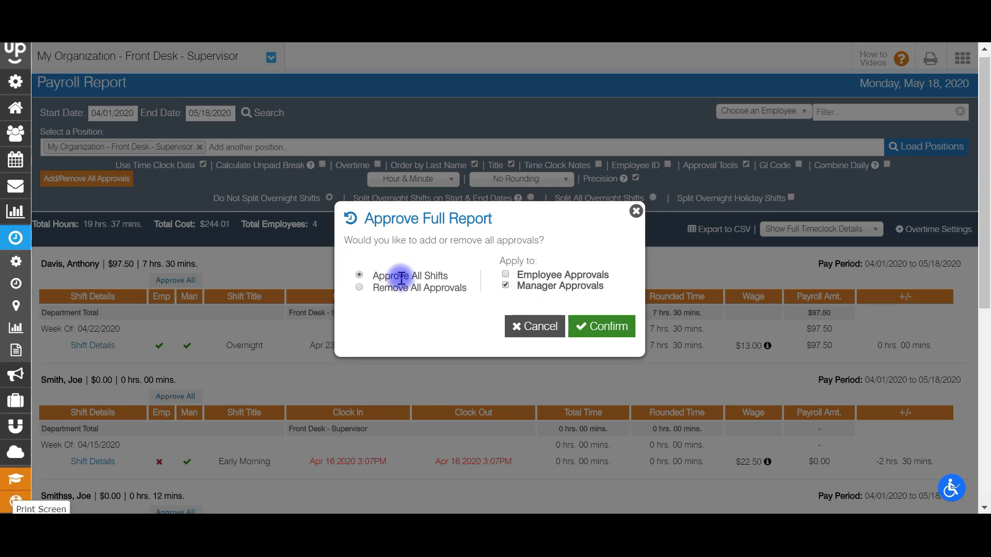
{"action": "left_click", "coordinate": [618, 329]}
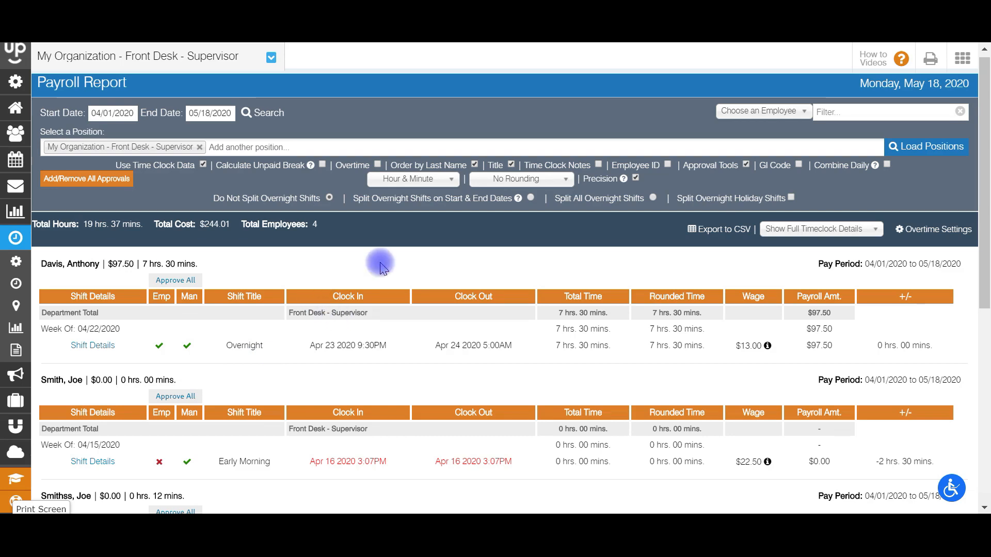
Step: Turn off Approval Tools and add the GL Code column to the payroll report
{"action": "left_click", "coordinate": [746, 165]}
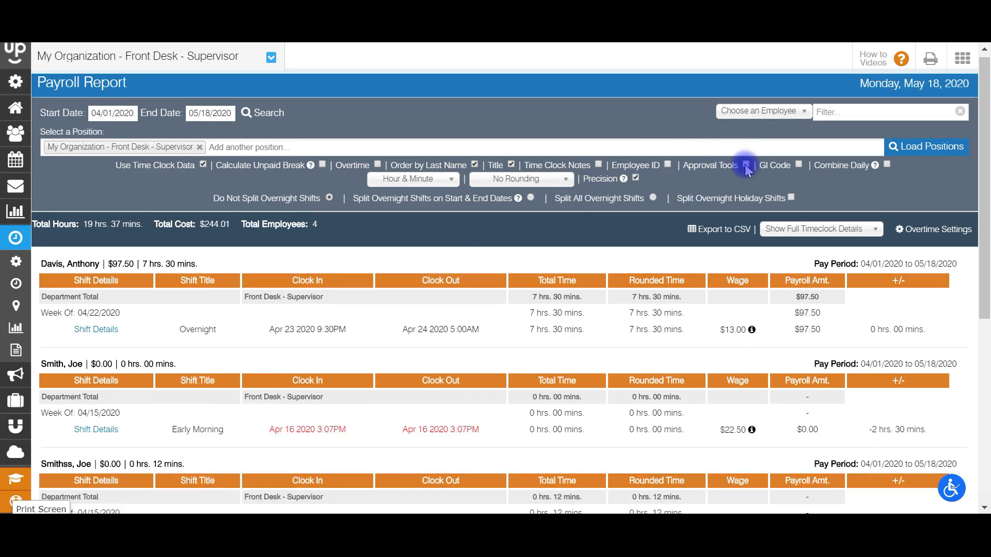
{"action": "left_click", "coordinate": [800, 165]}
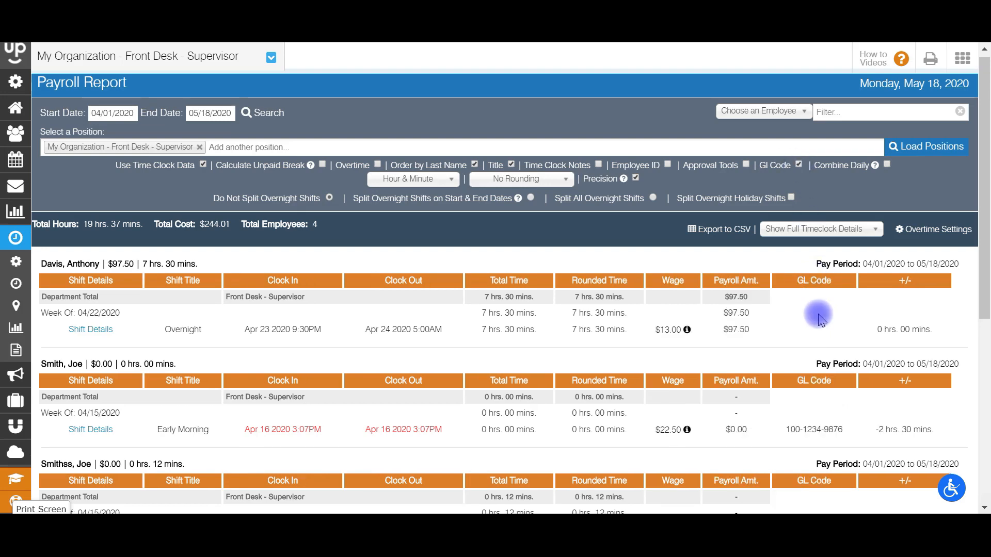
{"action": "scroll", "coordinate": [986, 302], "scroll_direction": "down", "scroll_amount": 2}
{"action": "scroll", "coordinate": [987, 302], "scroll_direction": "down", "scroll_amount": 1}
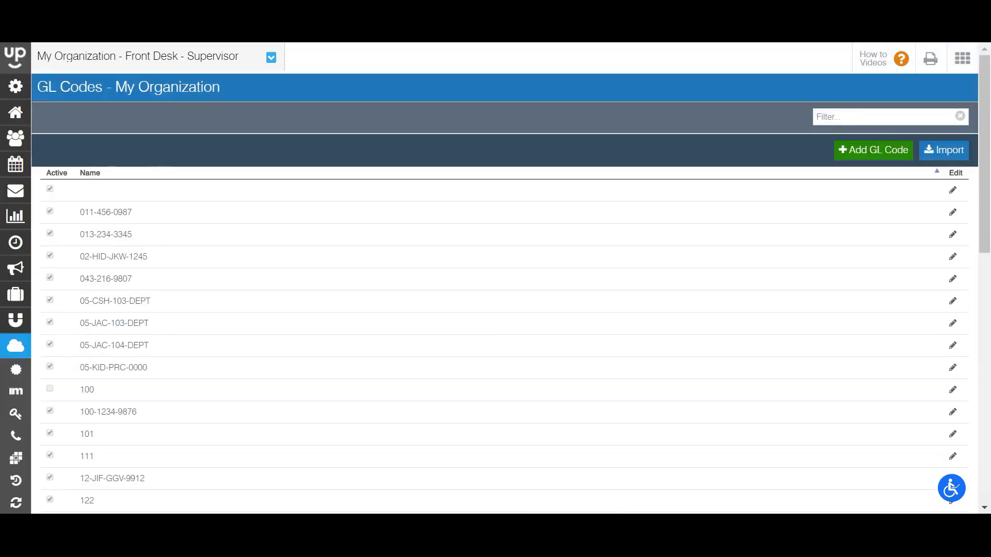
Step: Examine the organization's GL Codes list and locate GL Codes among the available apps
{"action": "mouse_move", "coordinate": [34, 173]}
{"action": "left_click", "coordinate": [77, 343]}
{"action": "left_click", "coordinate": [77, 338]}
{"action": "left_click_drag", "start_coordinate": [987, 117], "coordinate": [988, 190]}
{"action": "mouse_move", "coordinate": [2, 230]}
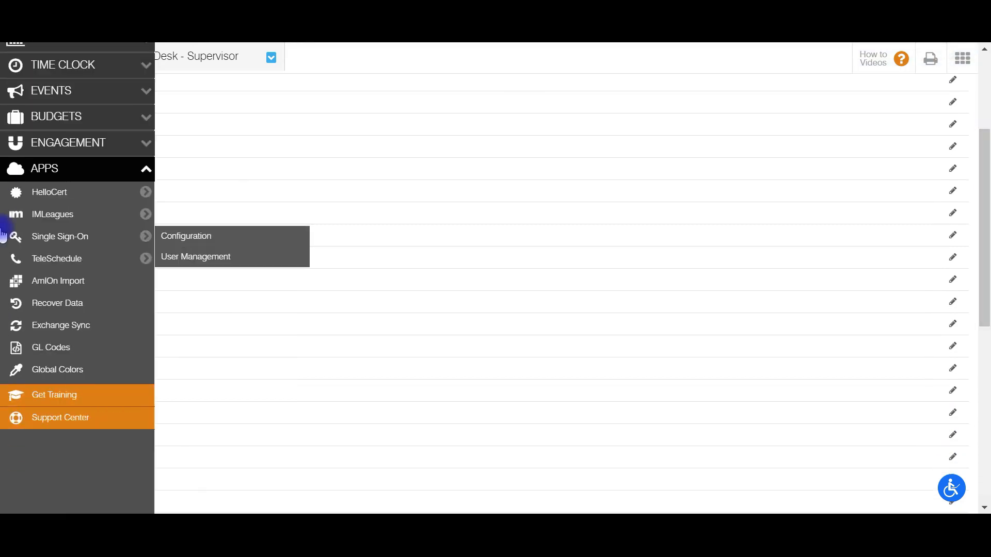
{"action": "left_click_drag", "start_coordinate": [987, 262], "coordinate": [987, 158]}
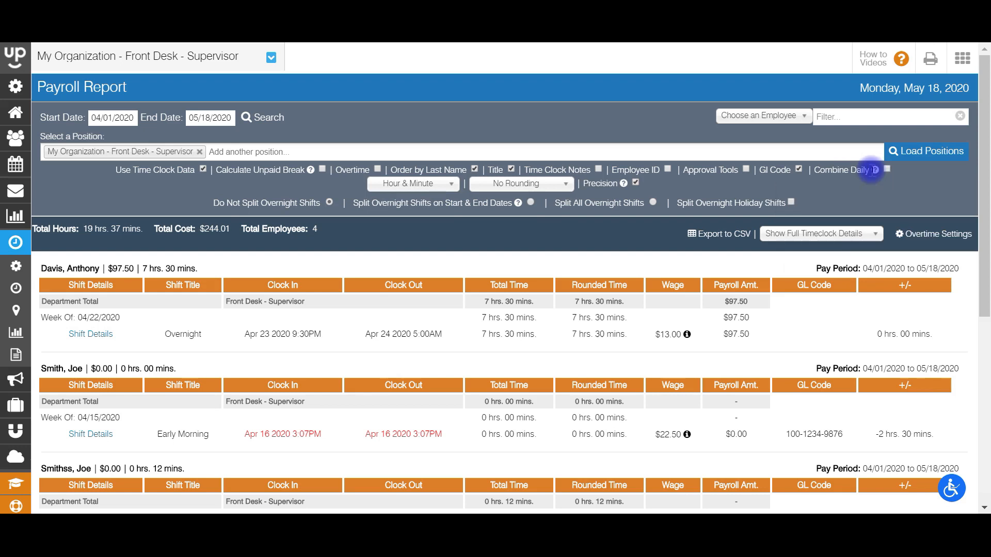
Step: Preview the report's times as Raw Data, and set the time format to Hour & Minute (Raw Data)
{"action": "mouse_move", "coordinate": [876, 173]}
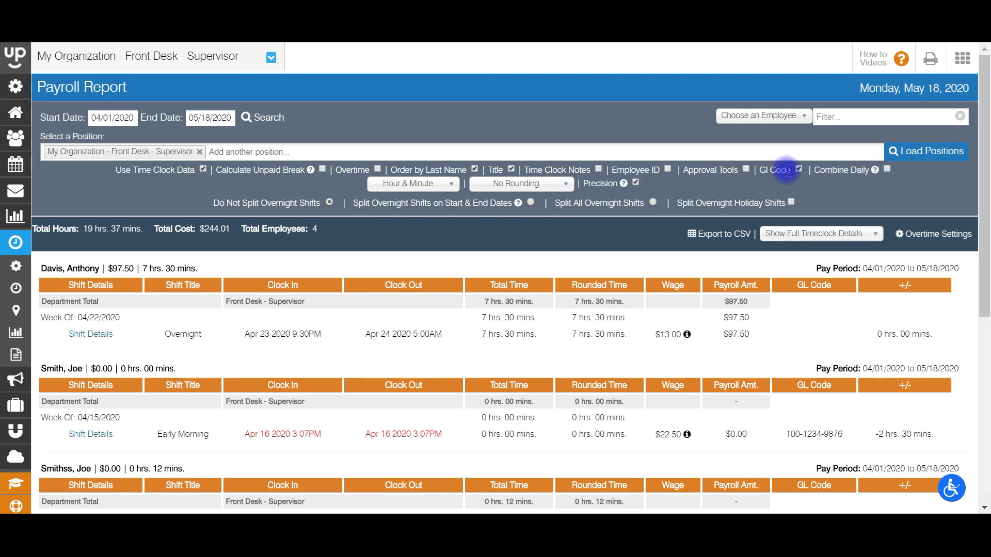
{"action": "left_click", "coordinate": [417, 187]}
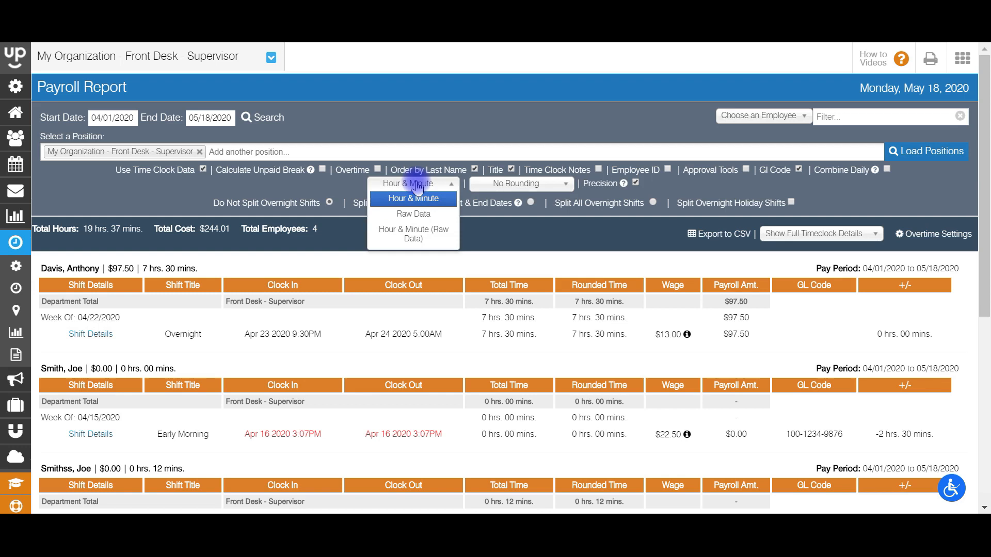
{"action": "left_click", "coordinate": [415, 198]}
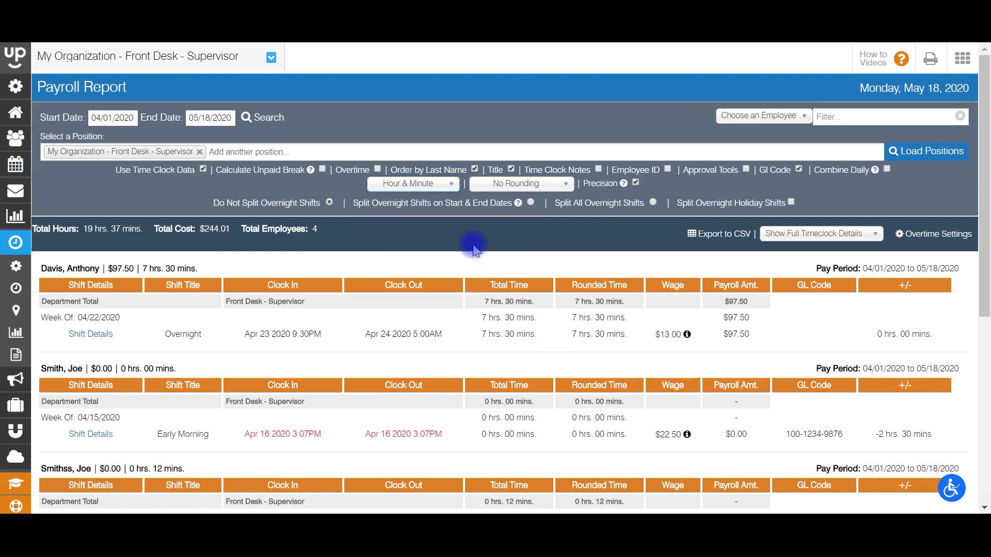
{"action": "left_click", "coordinate": [406, 184]}
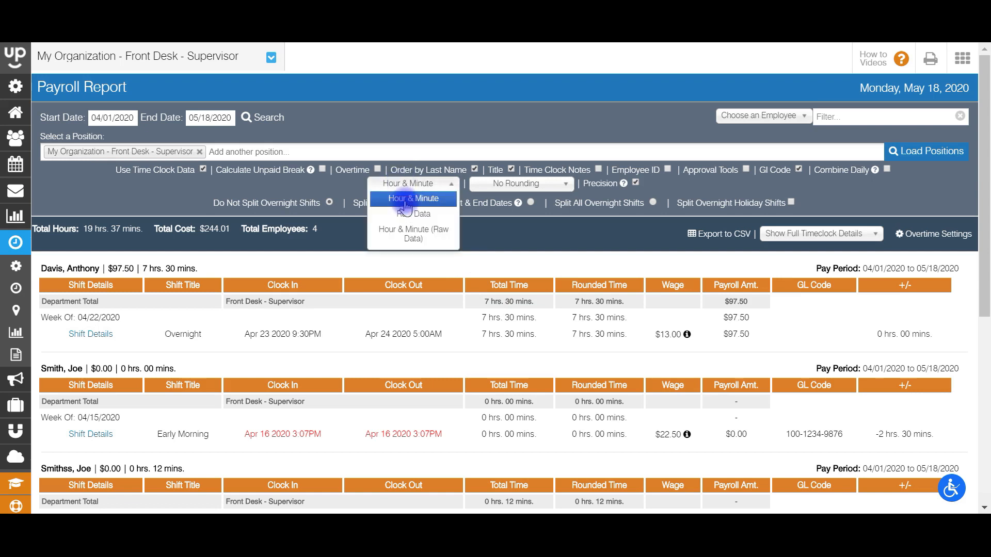
{"action": "left_click", "coordinate": [406, 217]}
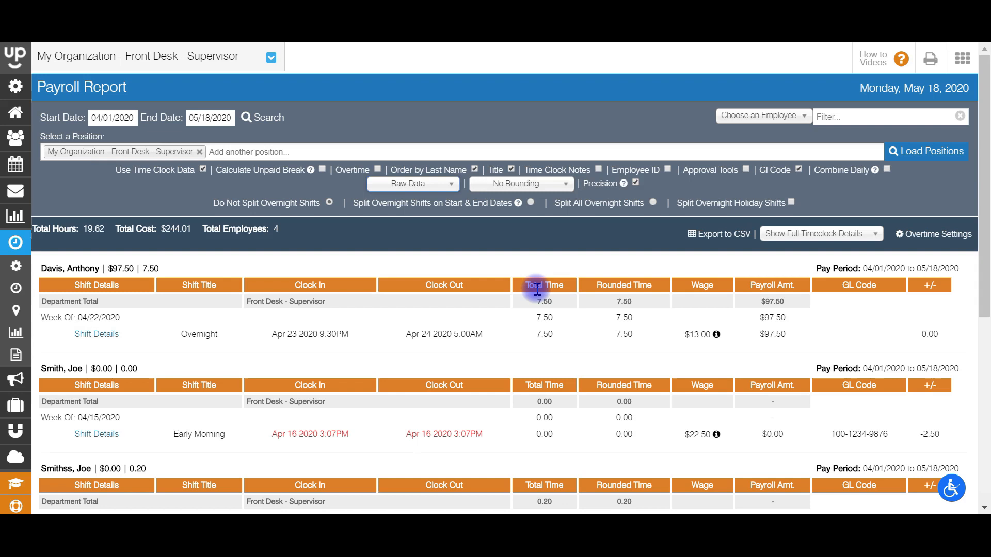
{"action": "left_click", "coordinate": [407, 184]}
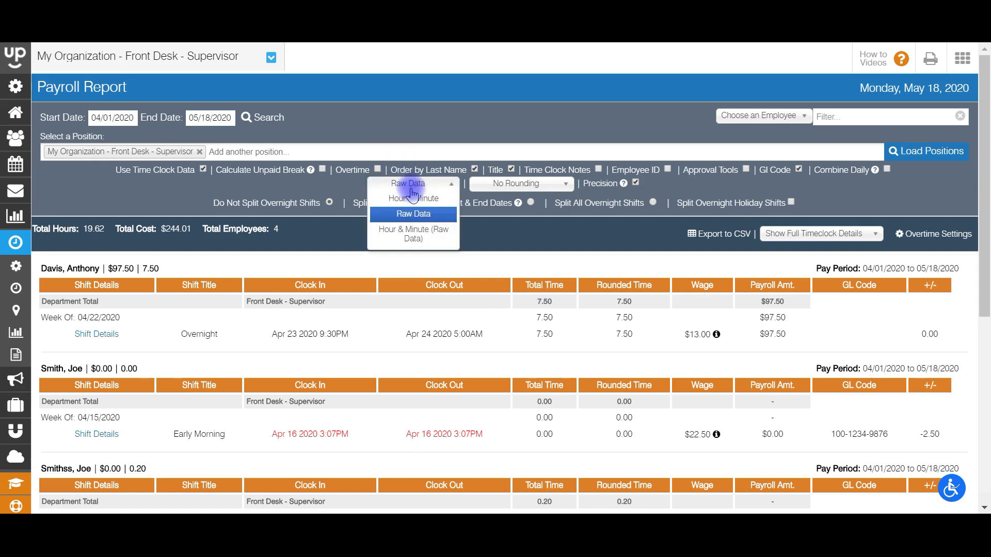
{"action": "left_click", "coordinate": [412, 235]}
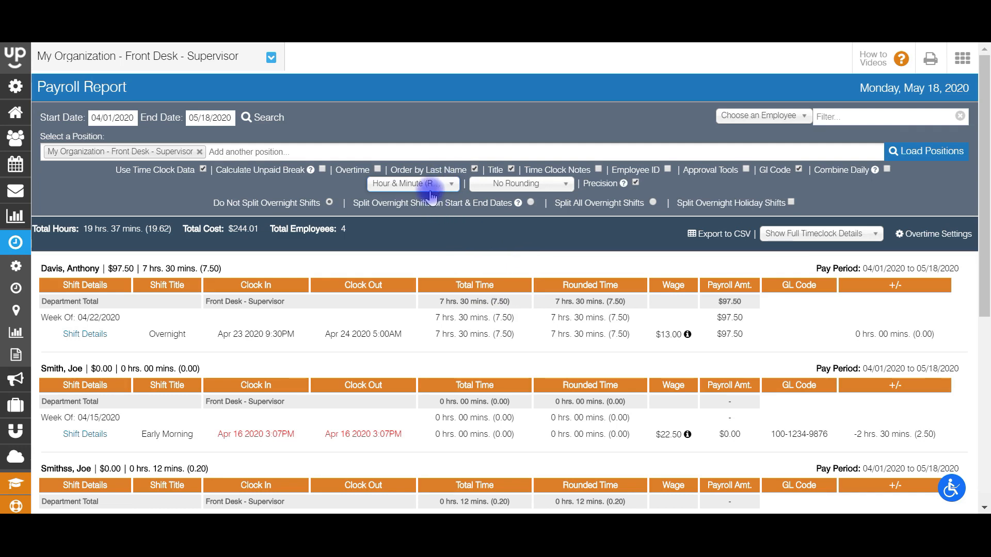
Step: Try 10th Hour (6 Min) rounding, set it to Quarter Hour (15 mins), and choose Round Clock In/Out Times as the method
{"action": "left_click", "coordinate": [514, 187]}
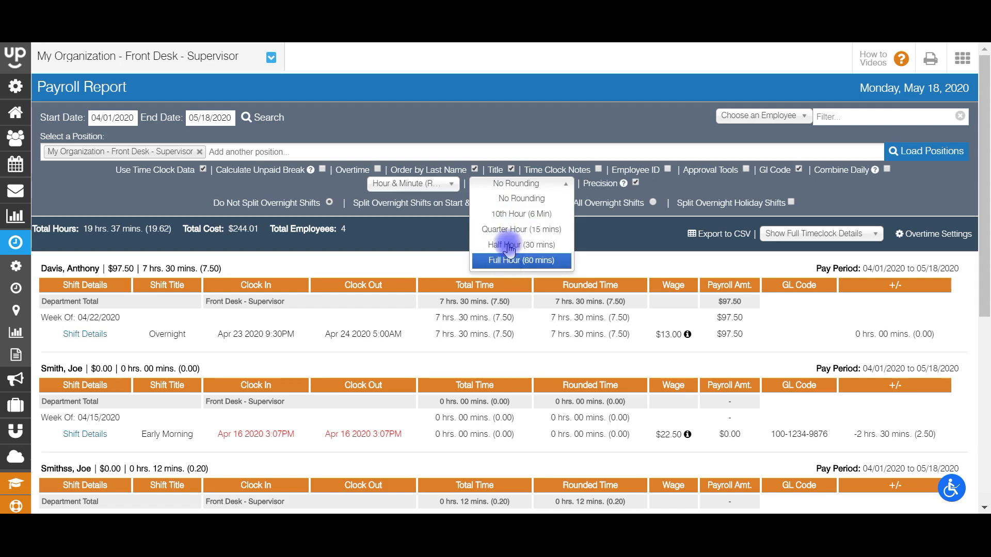
{"action": "left_click", "coordinate": [517, 215]}
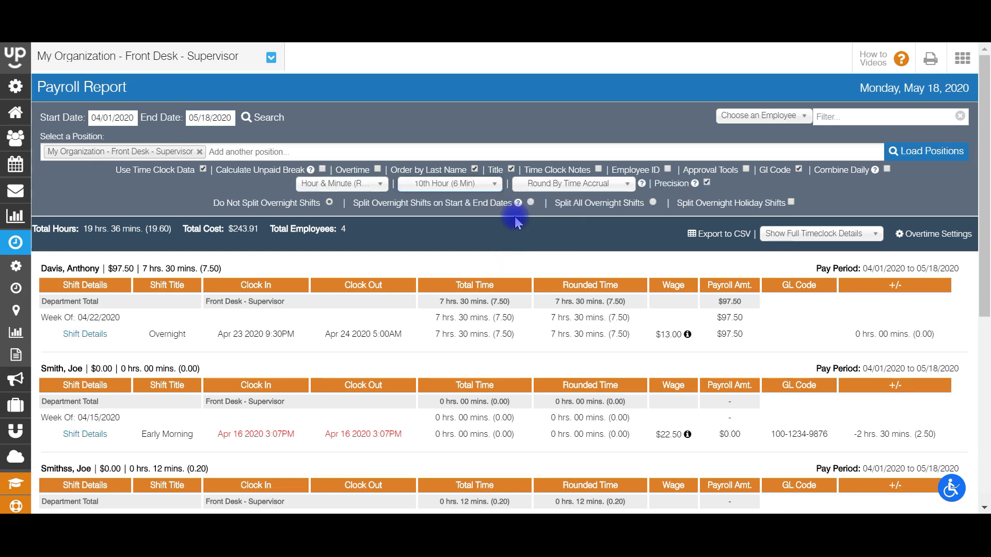
{"action": "left_click", "coordinate": [488, 183]}
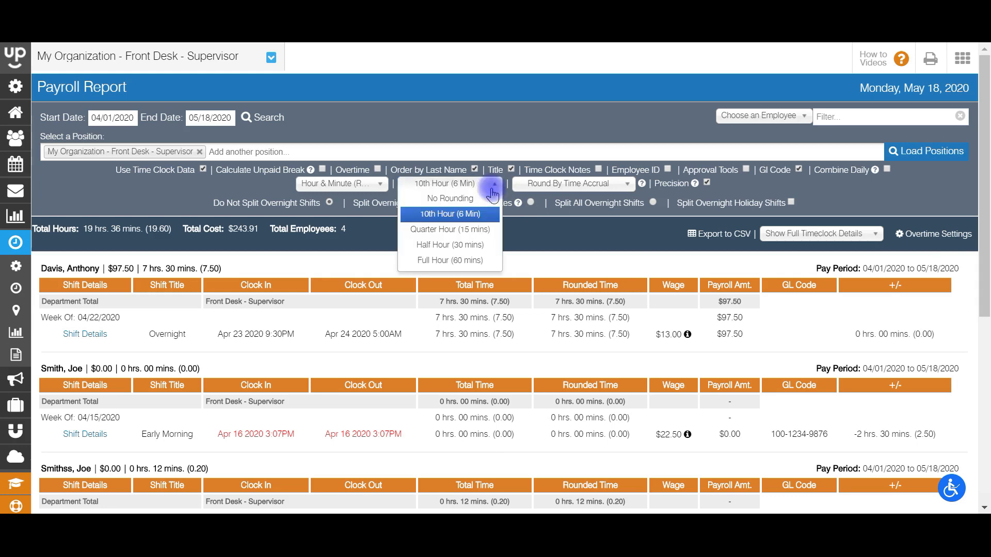
{"action": "left_click", "coordinate": [479, 225]}
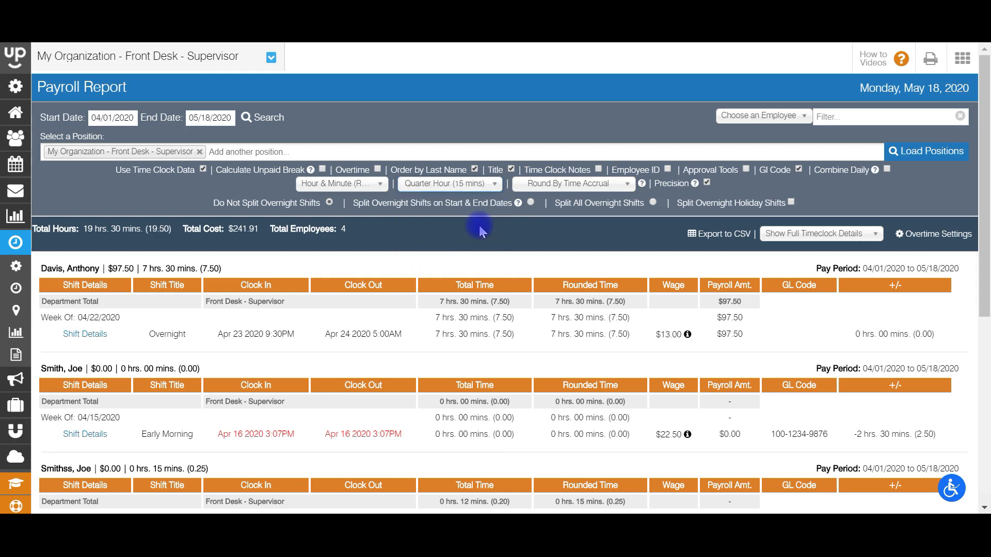
{"action": "left_click", "coordinate": [936, 152]}
{"action": "left_click_drag", "start_coordinate": [983, 173], "coordinate": [987, 122]}
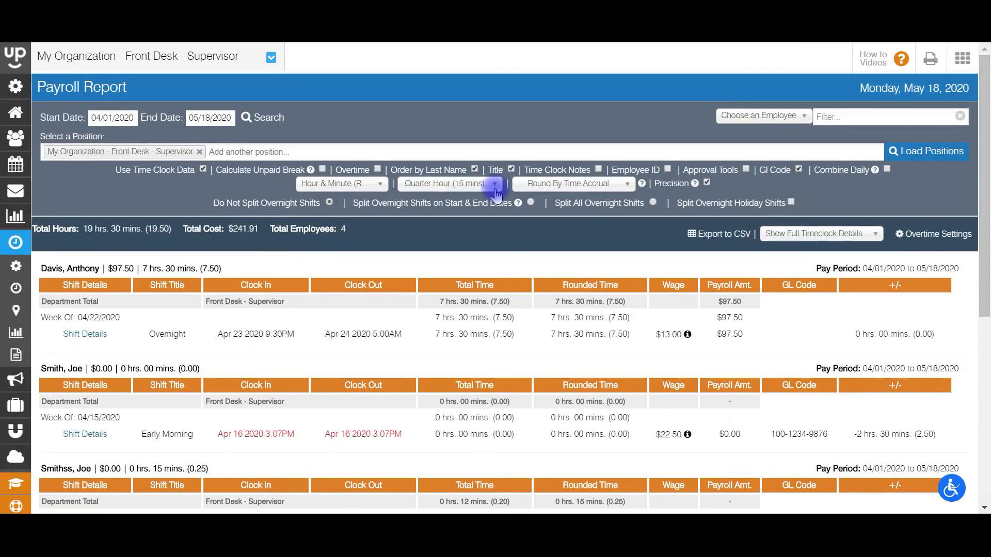
{"action": "left_click", "coordinate": [551, 185]}
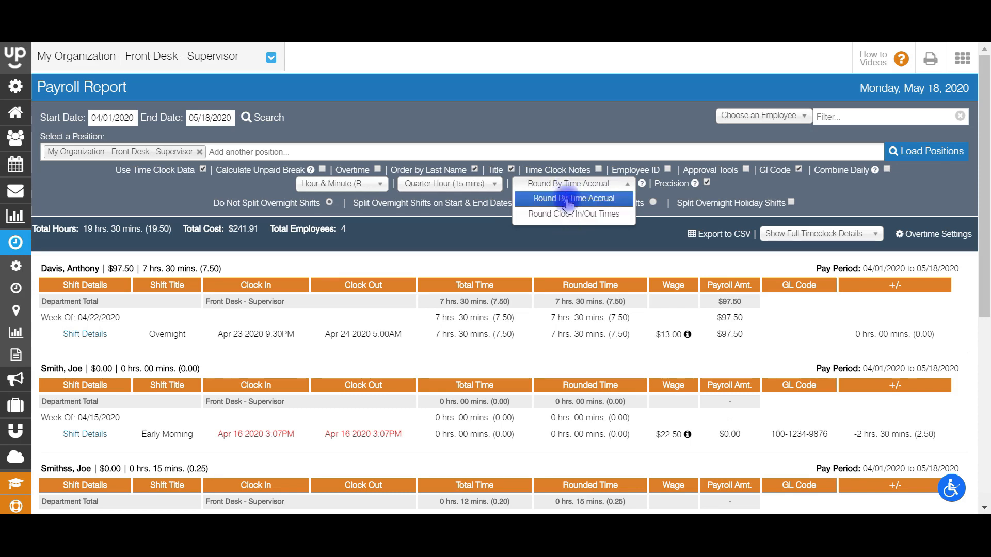
{"action": "left_click", "coordinate": [573, 214]}
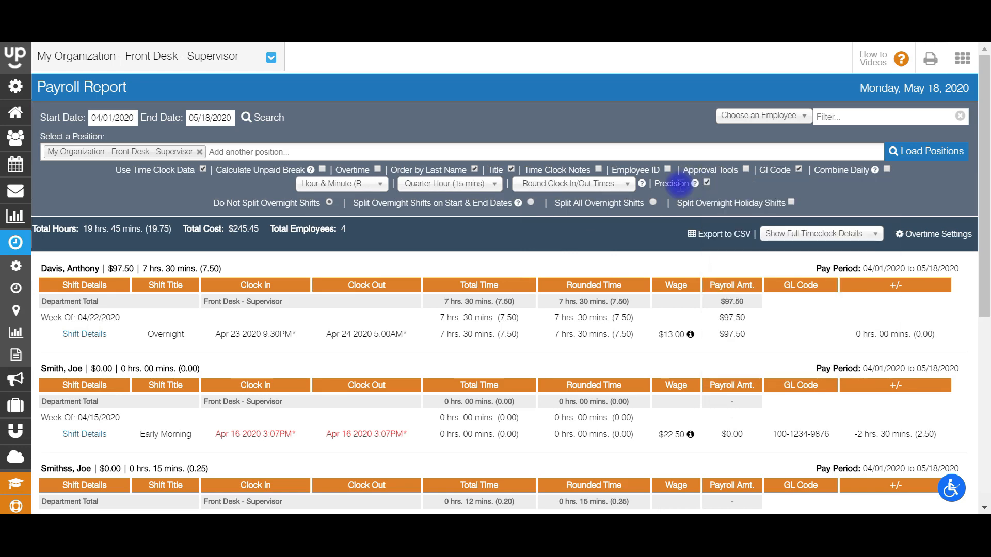
Step: Turn the Precision calculation off and back on, and read the explanation of splitting overnight shifts on start and end dates
{"action": "mouse_move", "coordinate": [694, 186]}
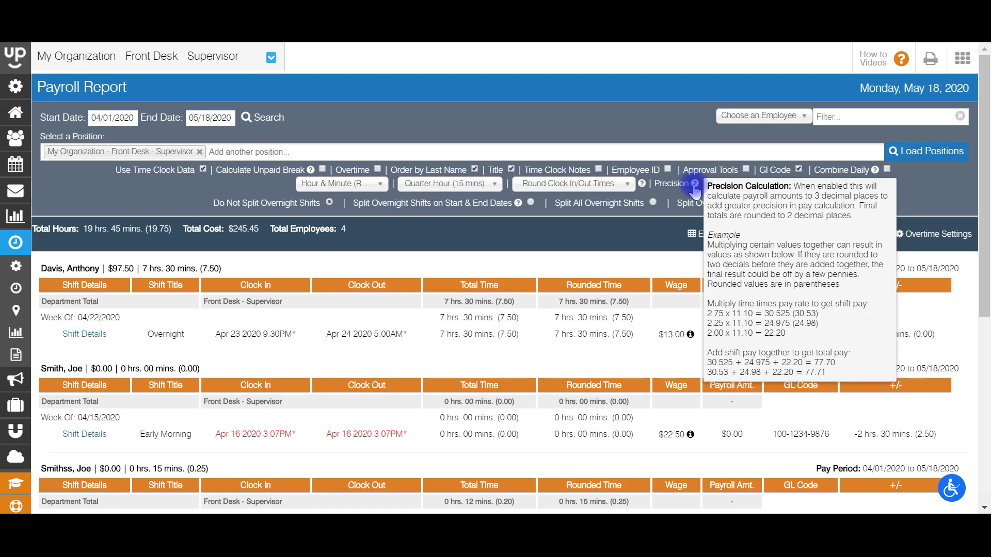
{"action": "left_click", "coordinate": [695, 185]}
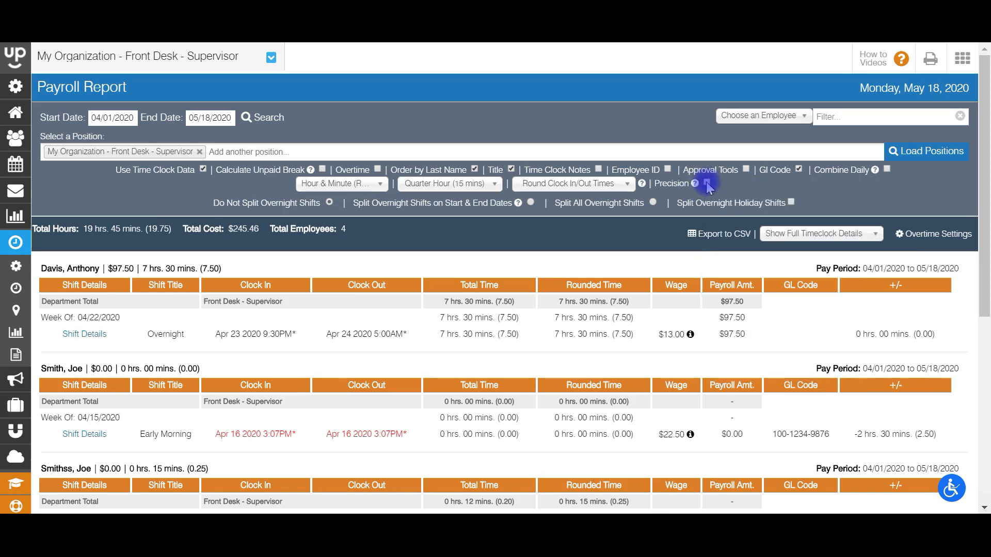
{"action": "mouse_move", "coordinate": [697, 187]}
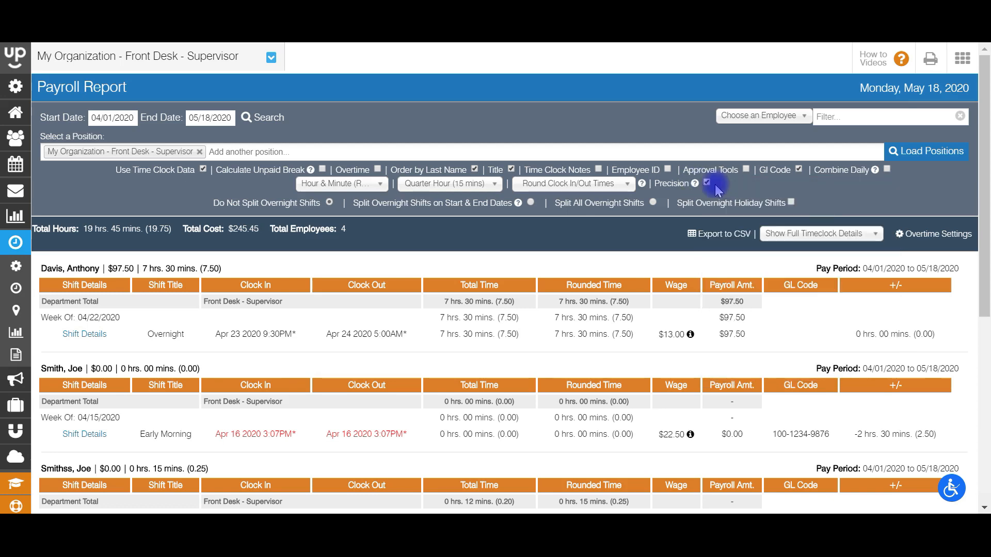
{"action": "left_click", "coordinate": [680, 184]}
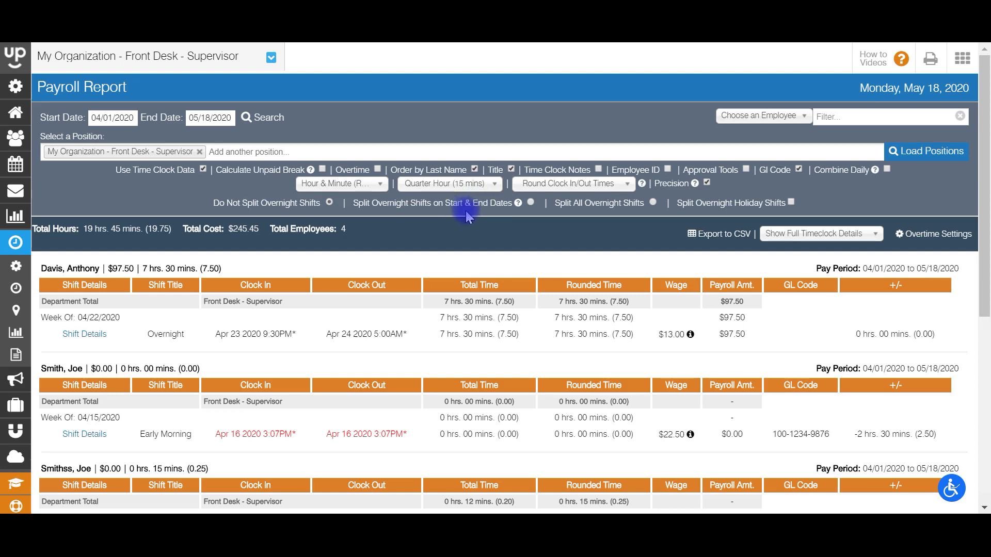
{"action": "left_click", "coordinate": [519, 204]}
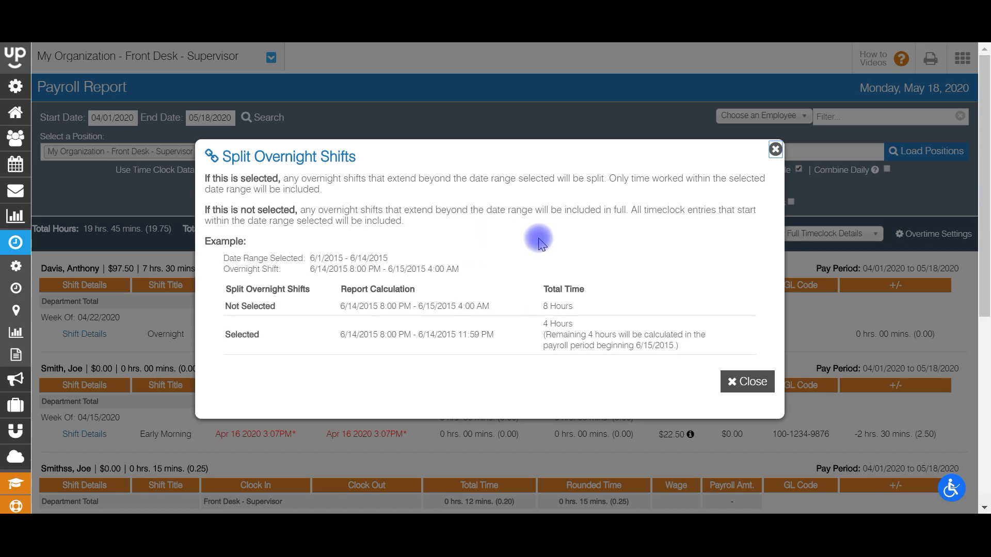
{"action": "left_click", "coordinate": [775, 149]}
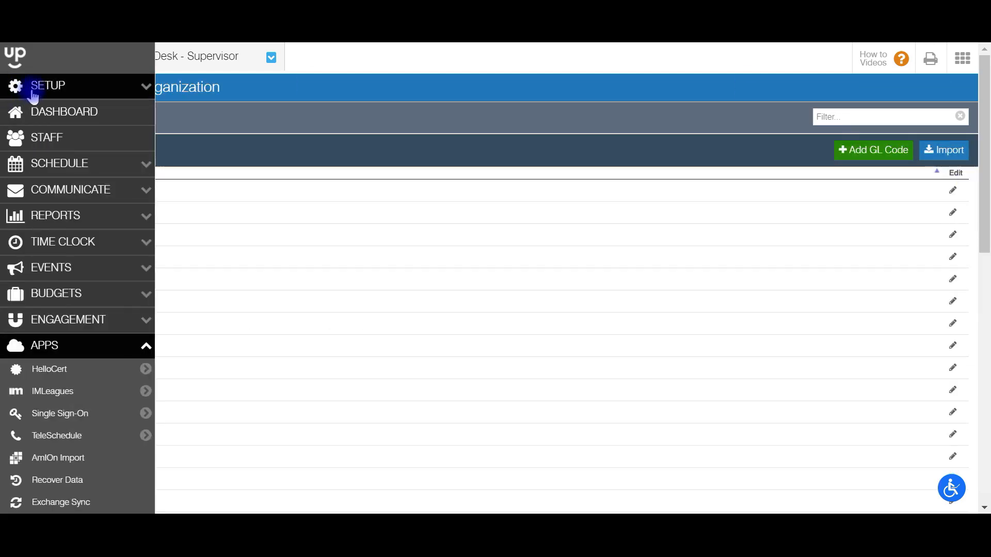
Step: Open Position Settings from the organization's setup options
{"action": "left_click", "coordinate": [33, 92]}
{"action": "left_click", "coordinate": [66, 161]}
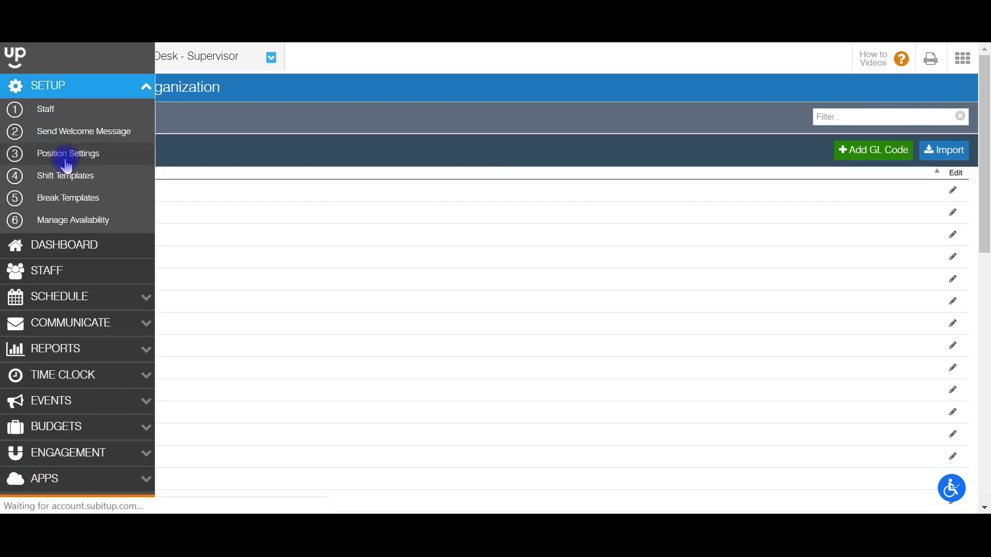
{"action": "left_click", "coordinate": [193, 209]}
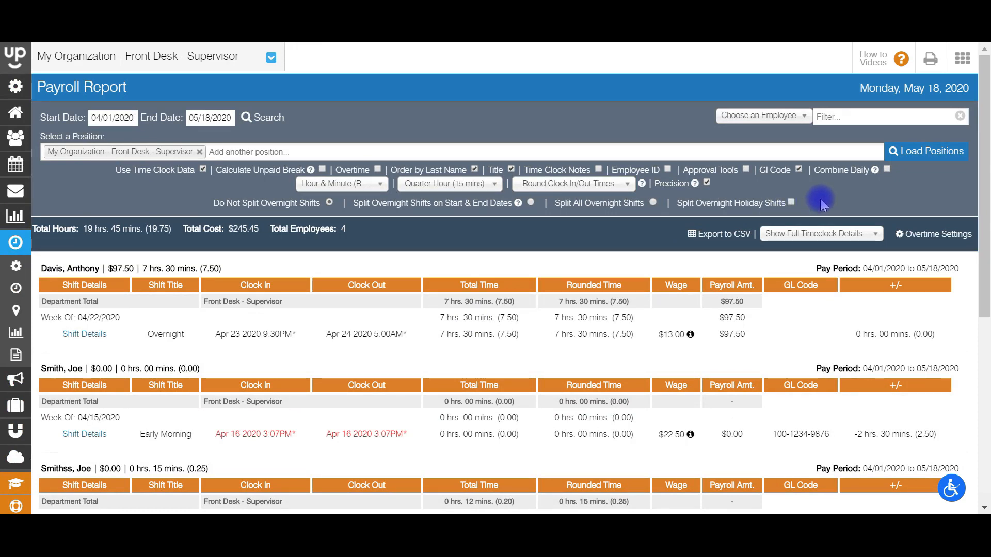
Step: Switch Split Overnight Holiday Shifts on and off again, and export the payroll report to CSV
{"action": "left_click", "coordinate": [792, 202]}
{"action": "left_click", "coordinate": [794, 203]}
{"action": "left_click", "coordinate": [719, 234]}
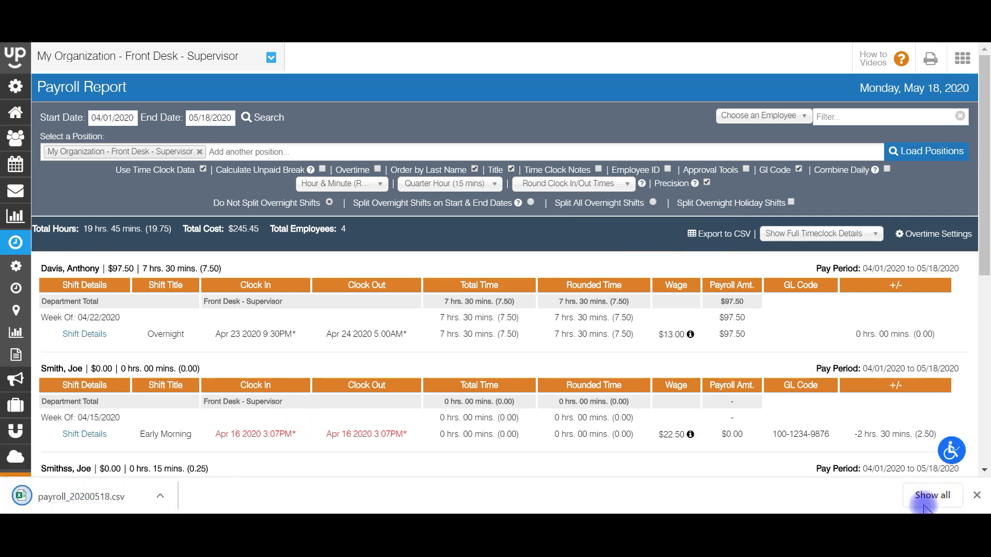
{"action": "left_click", "coordinate": [977, 495]}
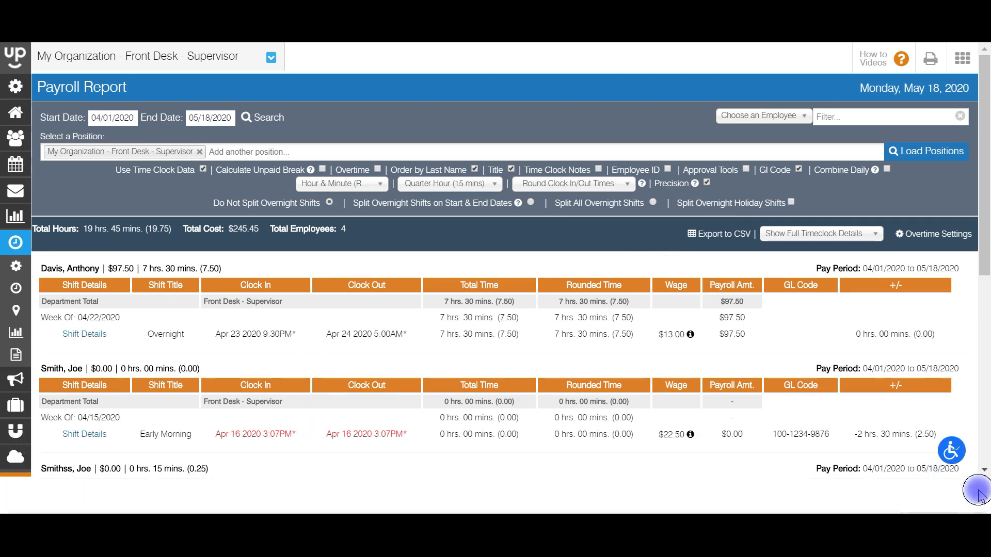
Step: Preview the report as Employee & Position Totals and as Employee Totals Only, and return to Show Full Timeclock Details
{"action": "left_click", "coordinate": [815, 236]}
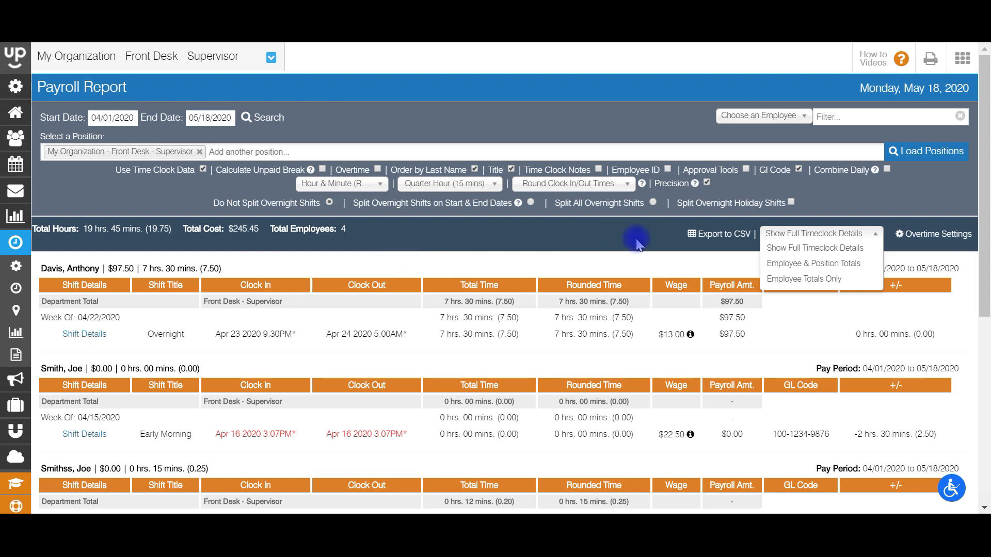
{"action": "left_click", "coordinate": [792, 264]}
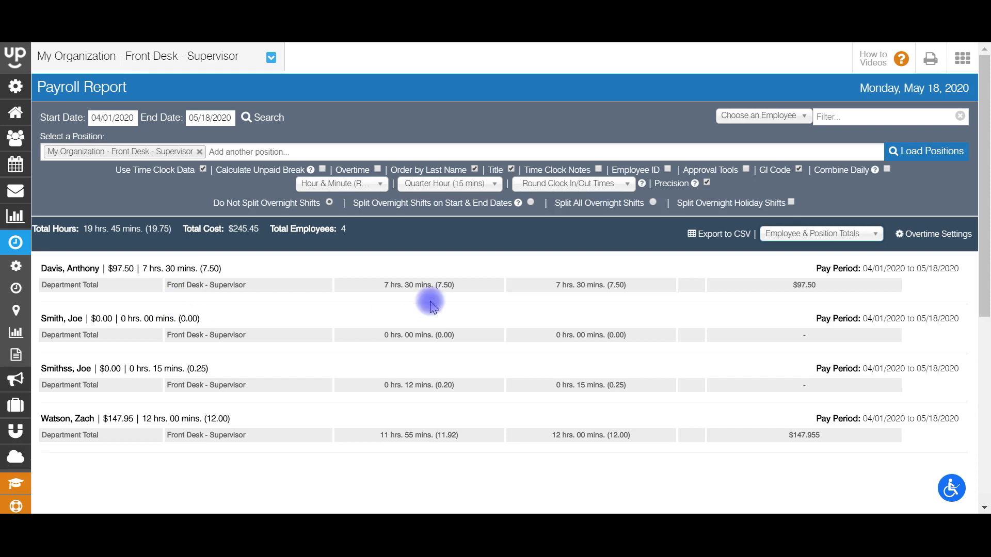
{"action": "left_click", "coordinate": [836, 236]}
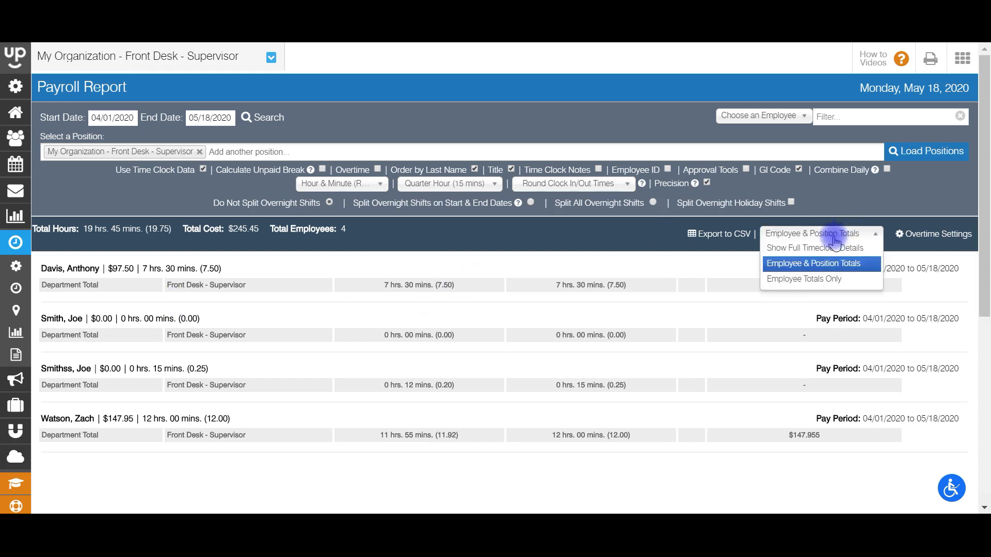
{"action": "left_click", "coordinate": [814, 284]}
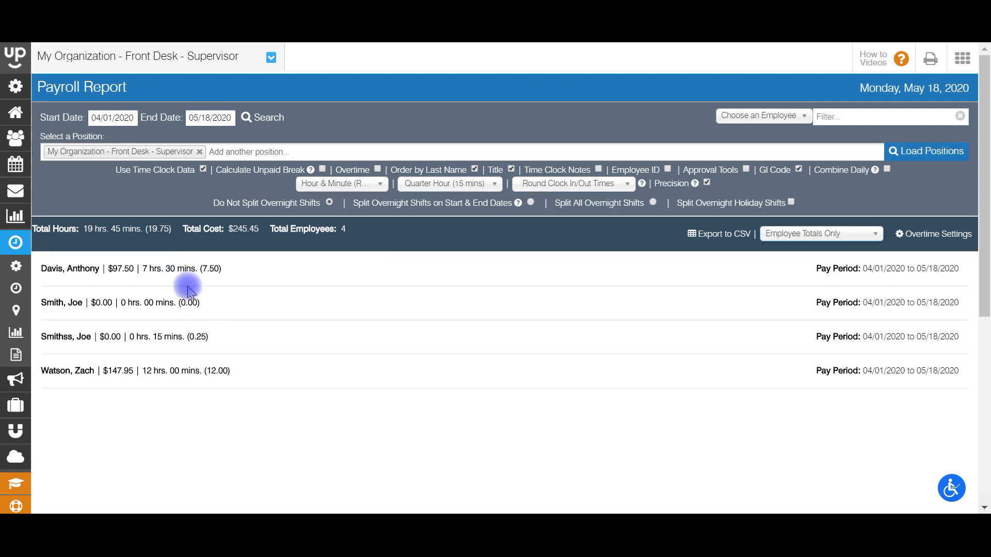
{"action": "left_click", "coordinate": [806, 235]}
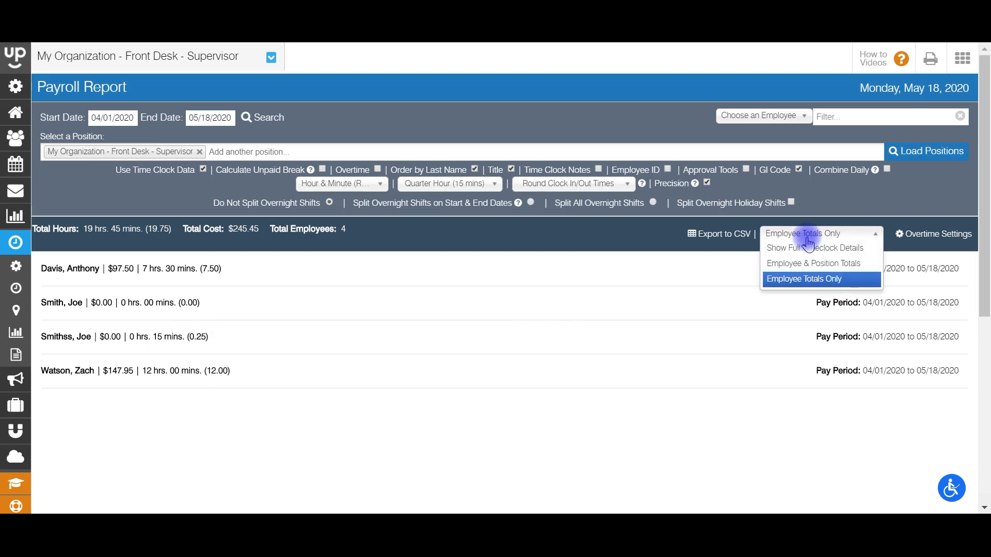
{"action": "left_click", "coordinate": [807, 249]}
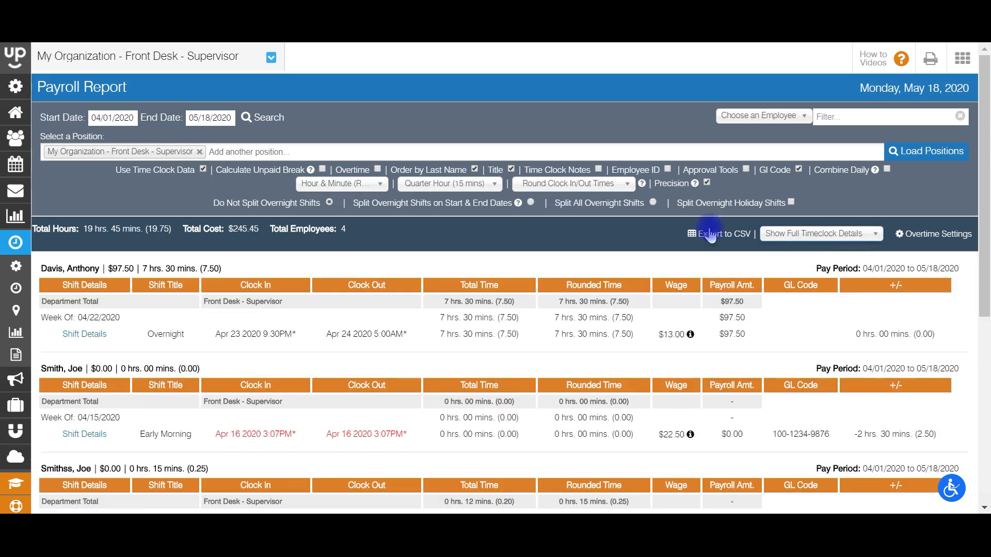
Step: Reload the position's report with Use Time Clock Data turned off, and limit it to one employee chosen from the employee list
{"action": "left_click", "coordinate": [203, 169]}
{"action": "left_click", "coordinate": [929, 149]}
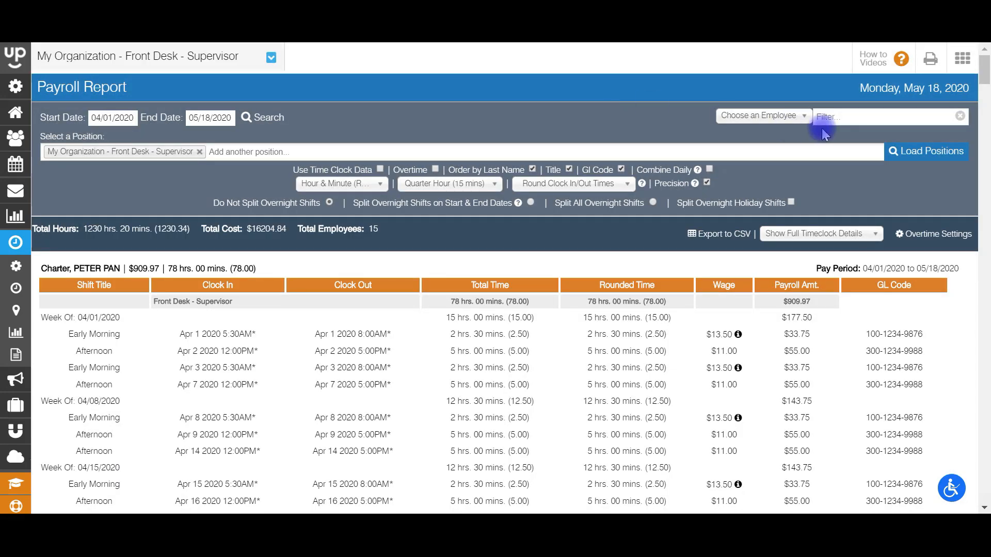
{"action": "left_click", "coordinate": [776, 116]}
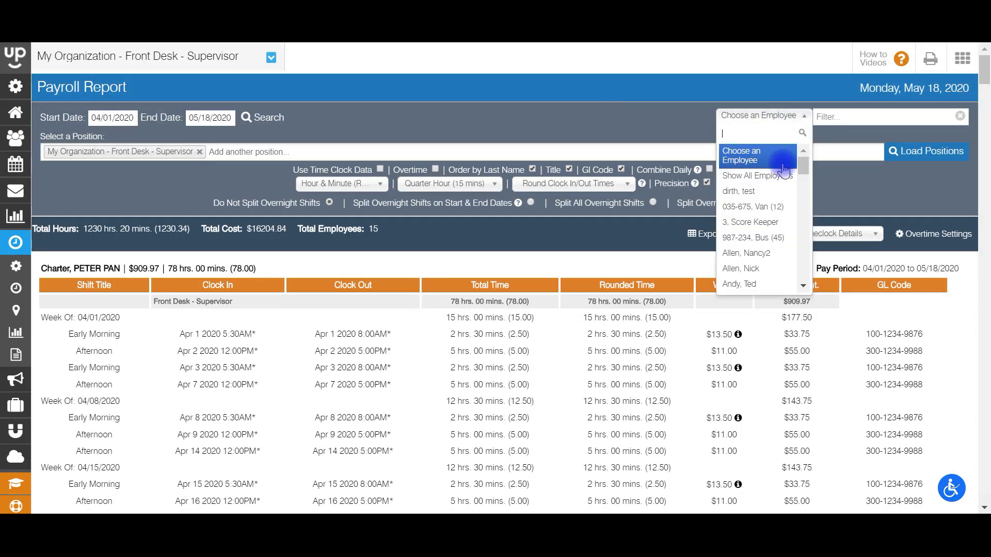
{"action": "left_click_drag", "start_coordinate": [799, 159], "coordinate": [797, 200]}
{"action": "scroll", "coordinate": [805, 265], "scroll_direction": "down", "scroll_amount": 3}
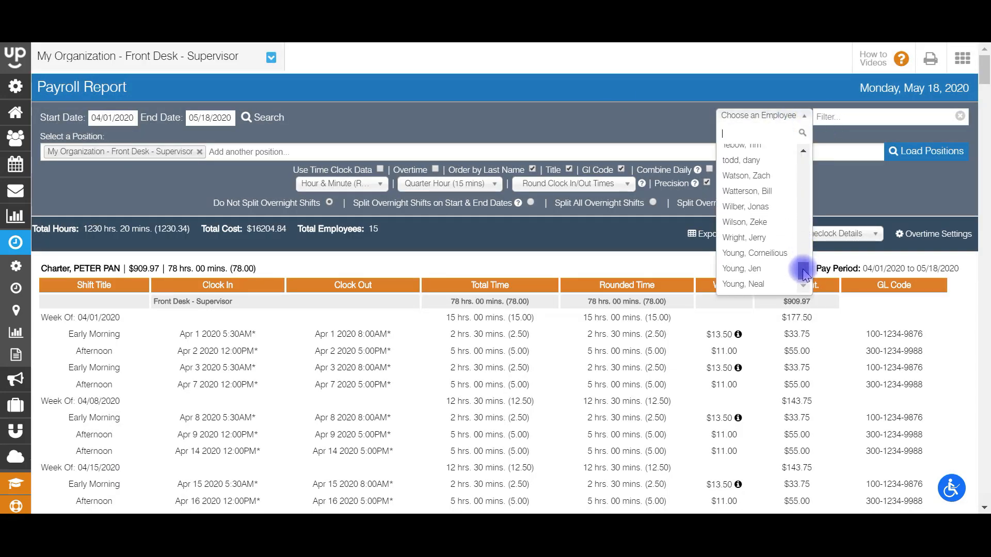
{"action": "left_click", "coordinate": [761, 175]}
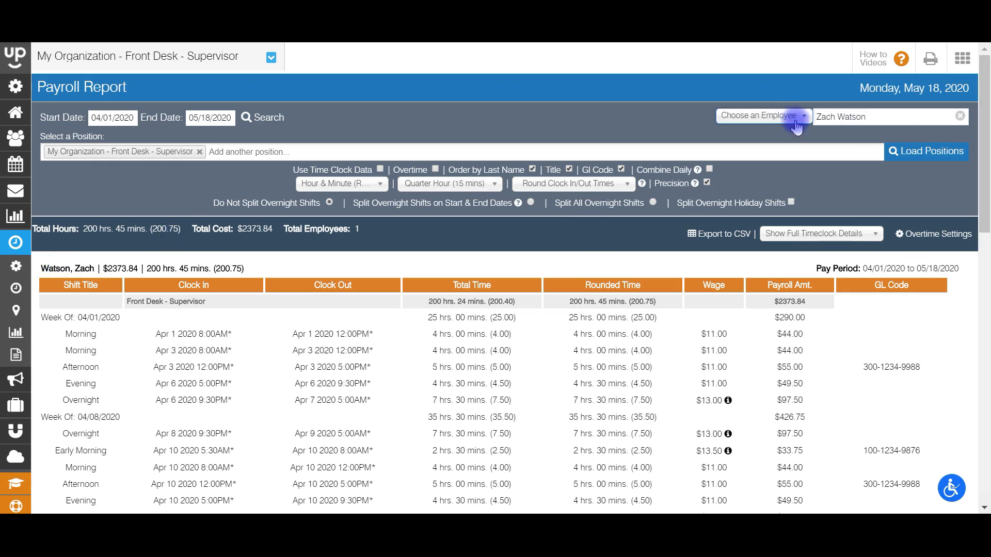
{"action": "mouse_move", "coordinate": [986, 130]}
{"action": "left_mouse_down"}
{"action": "mouse_move", "coordinate": [980, 361]}
{"action": "mouse_move", "coordinate": [984, 129]}
{"action": "left_mouse_up"}
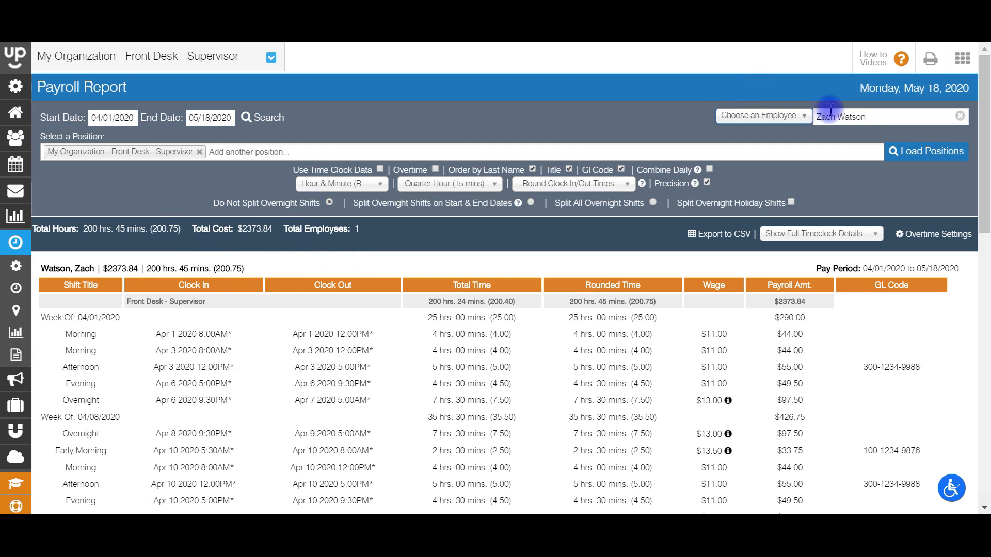
Step: Clear the employee filter and filter the report by entering the employee's first name and the start of the last name
{"action": "left_click_drag", "start_coordinate": [865, 117], "coordinate": [785, 120]}
{"action": "key", "text": "BackSpace"}
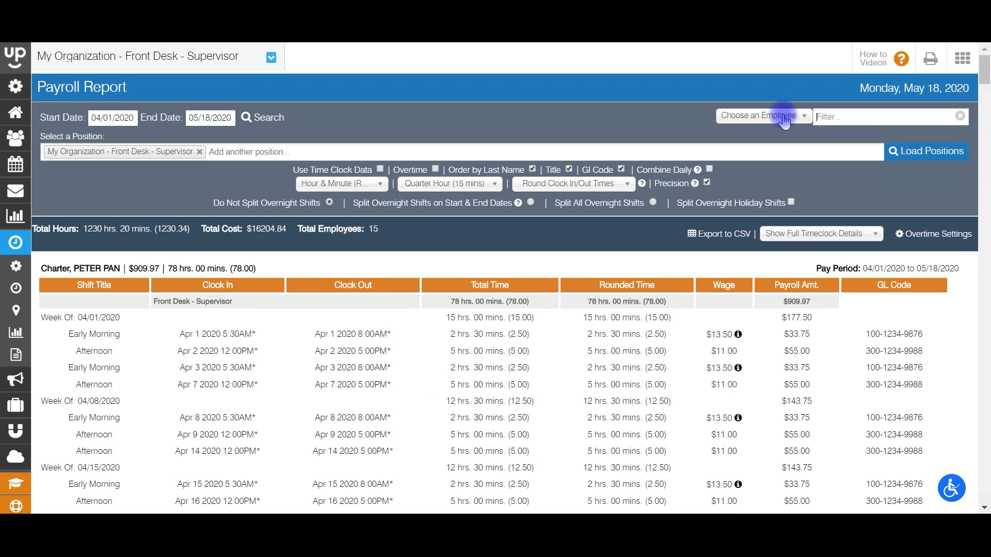
{"action": "left_click", "coordinate": [785, 119]}
{"action": "left_click", "coordinate": [785, 118]}
{"action": "left_click", "coordinate": [850, 121]}
{"action": "type", "text": "za"}
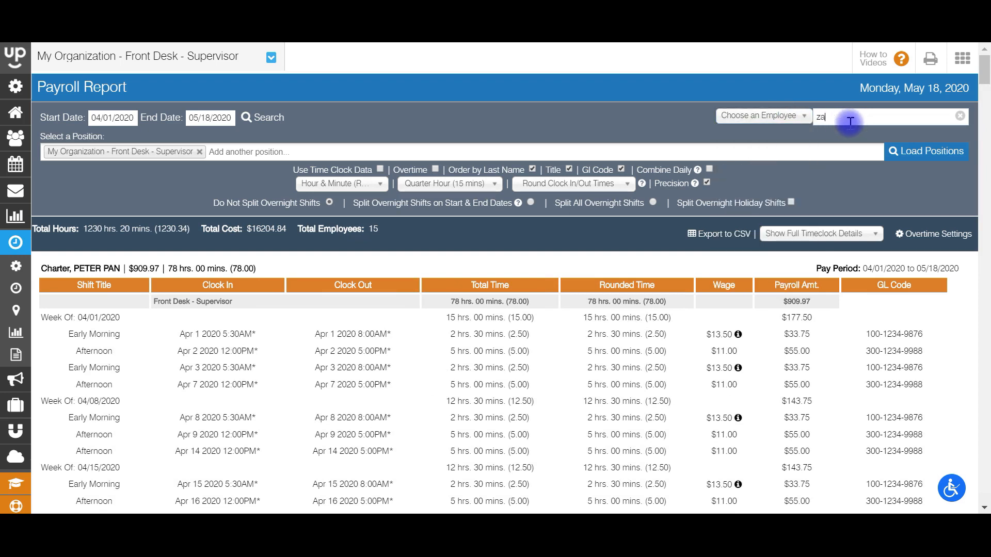
{"action": "type", "text": "ch wat"}
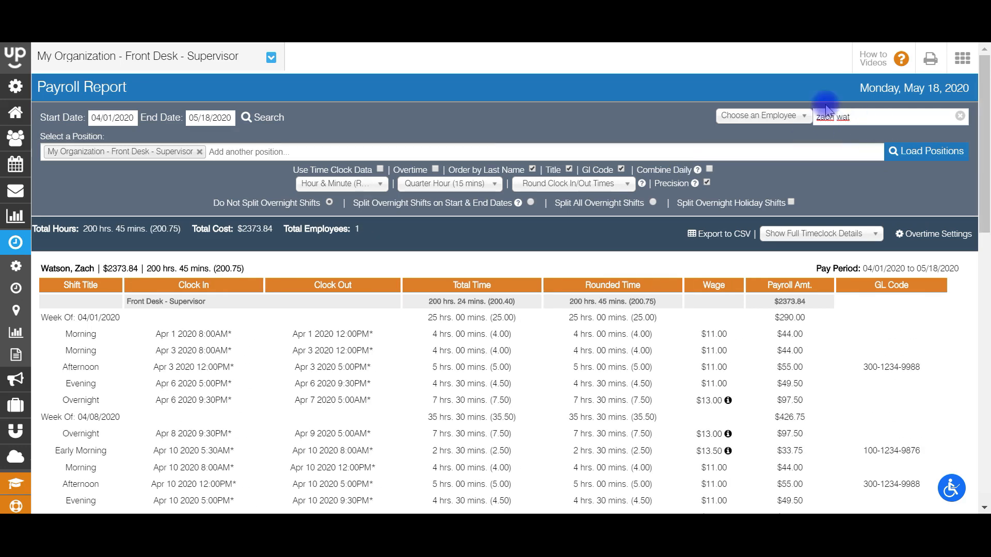
{"action": "left_click_drag", "start_coordinate": [984, 119], "coordinate": [985, 92]}
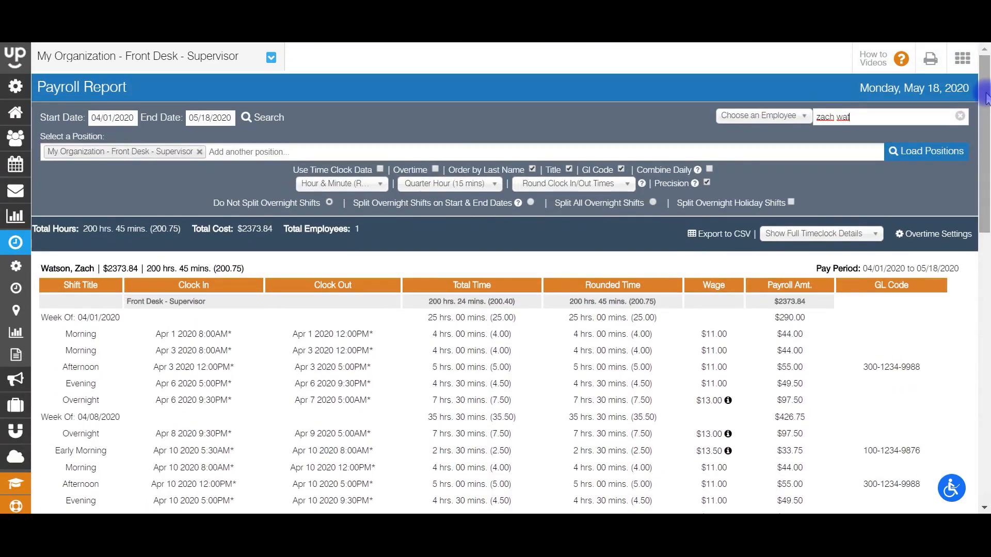